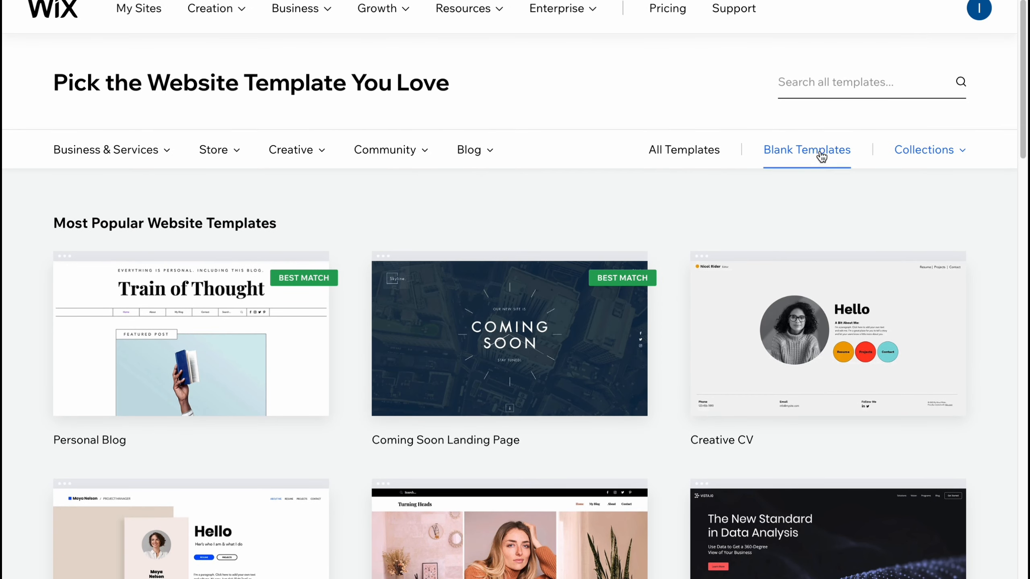
Look through the blank website templates.
{"action": "left_click", "coordinate": [820, 151]}
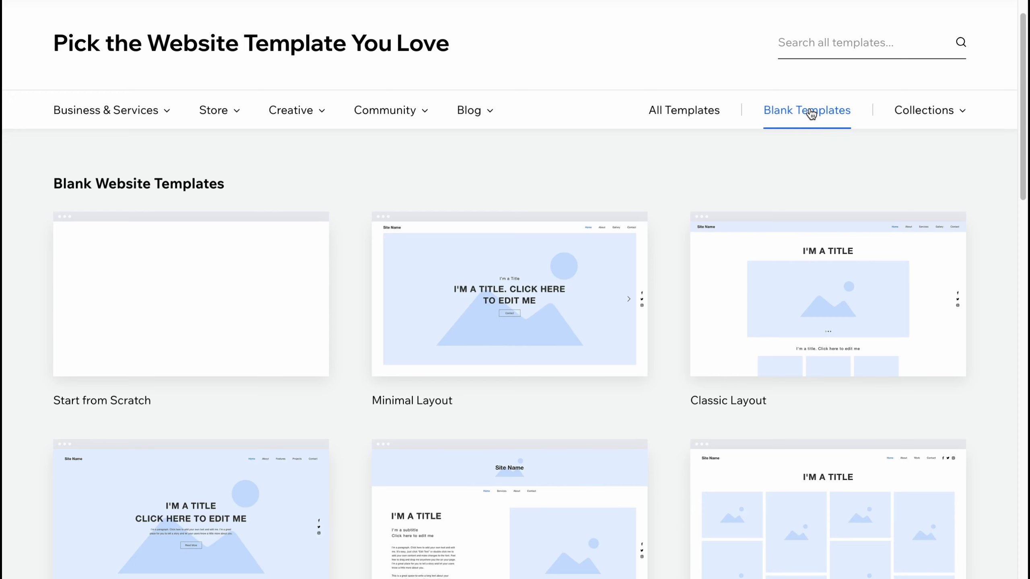
{"action": "scroll", "coordinate": [673, 360], "scroll_direction": "down", "scroll_amount": 10}
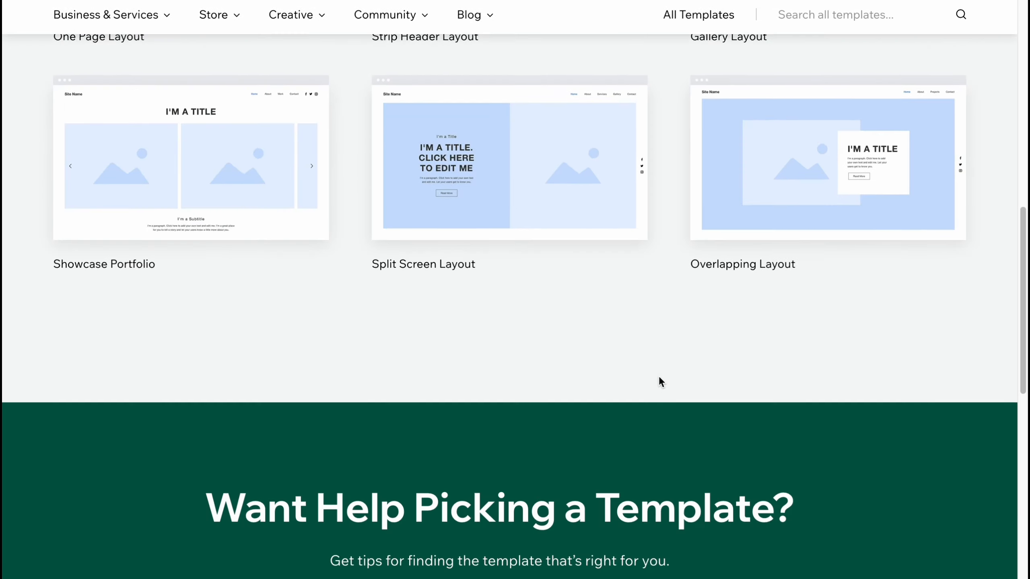
{"action": "scroll", "coordinate": [659, 377], "scroll_direction": "up", "scroll_amount": 3}
{"action": "scroll", "coordinate": [658, 381], "scroll_direction": "up", "scroll_amount": 8}
Look through the Health website templates in the Business & Services category.
{"action": "mouse_move", "coordinate": [161, 168]}
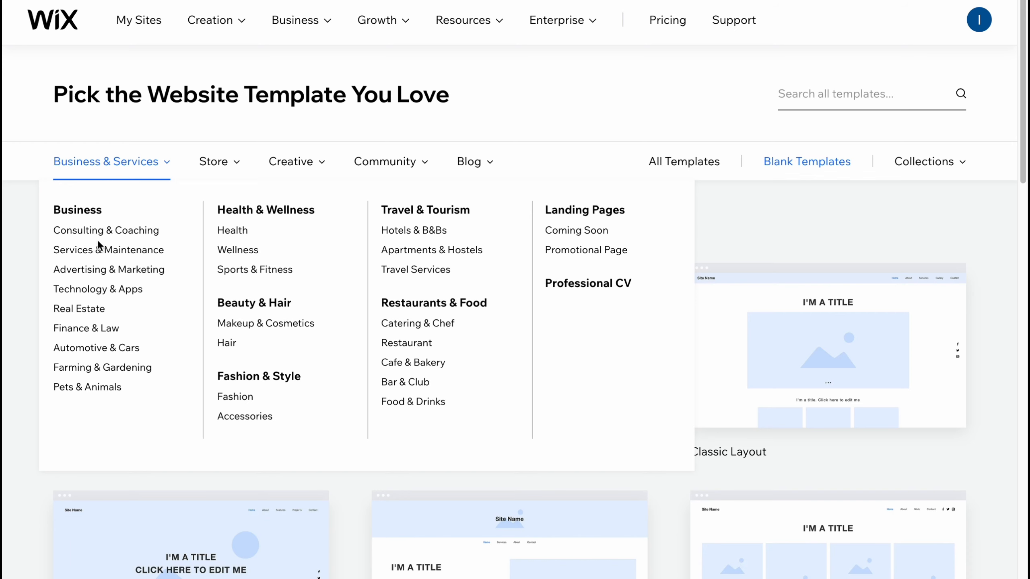
{"action": "left_click", "coordinate": [248, 235]}
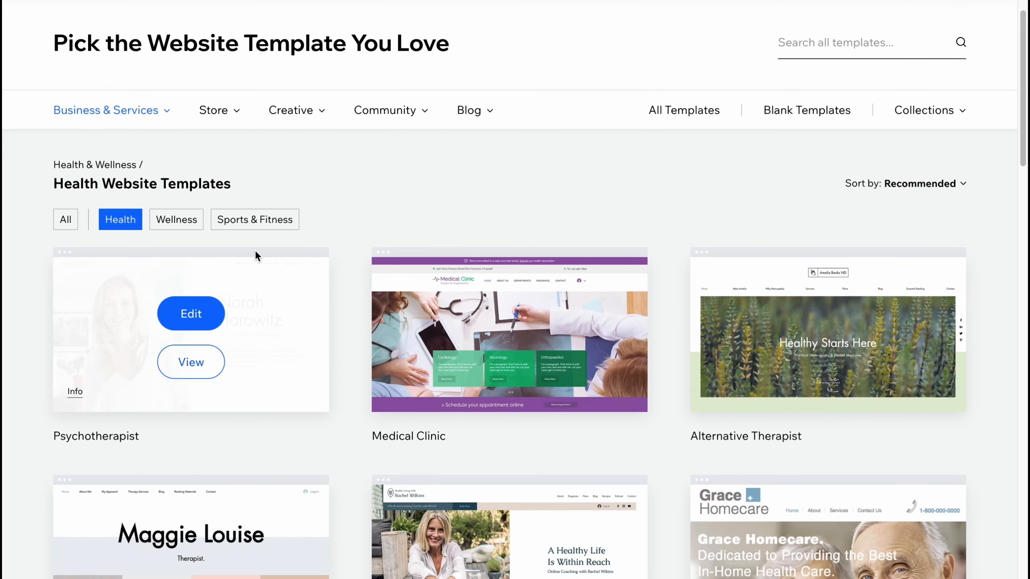
{"action": "scroll", "coordinate": [514, 226], "scroll_direction": "down", "scroll_amount": 5}
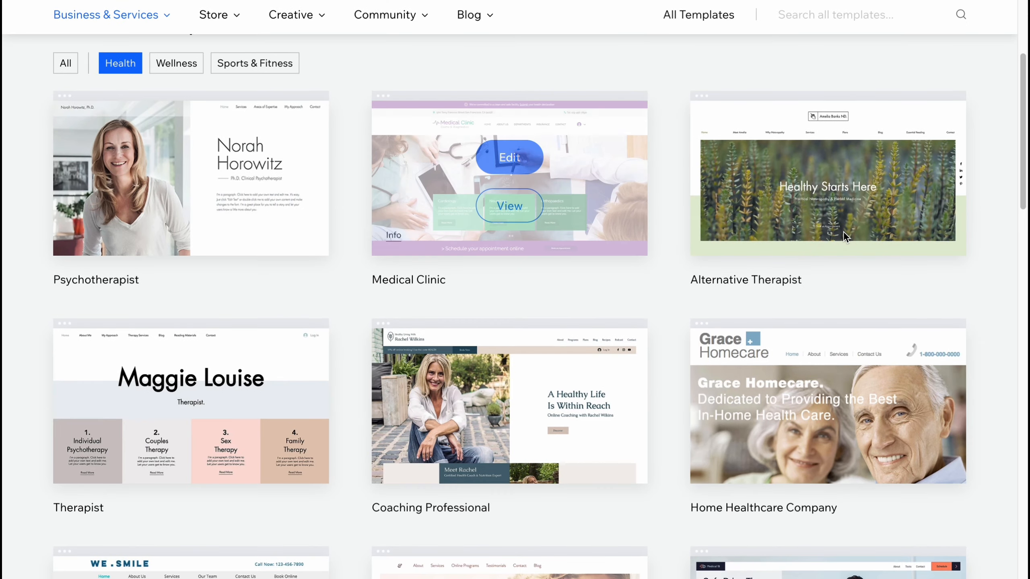
{"action": "scroll", "coordinate": [631, 220], "scroll_direction": "down", "scroll_amount": 12}
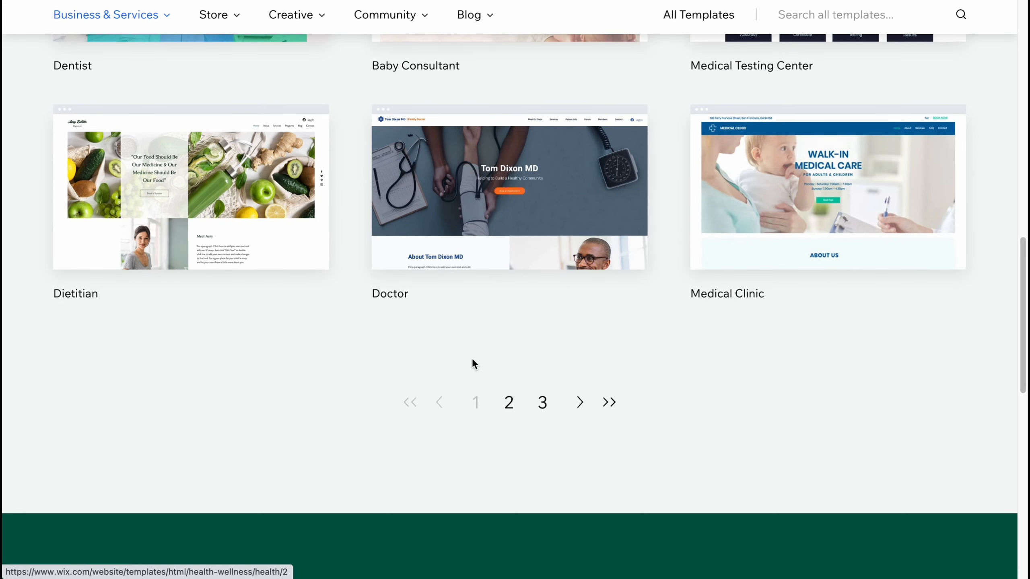
{"action": "scroll", "coordinate": [490, 375], "scroll_direction": "up", "scroll_amount": 15}
Look at the Personal Blog website templates in the Blog category.
{"action": "mouse_move", "coordinate": [470, 162]}
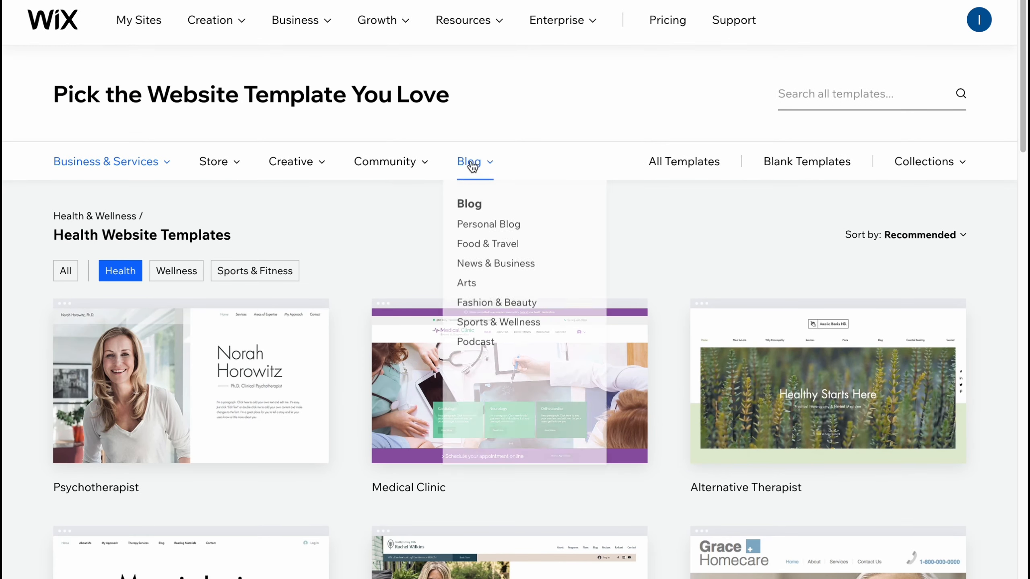
{"action": "left_click", "coordinate": [489, 227]}
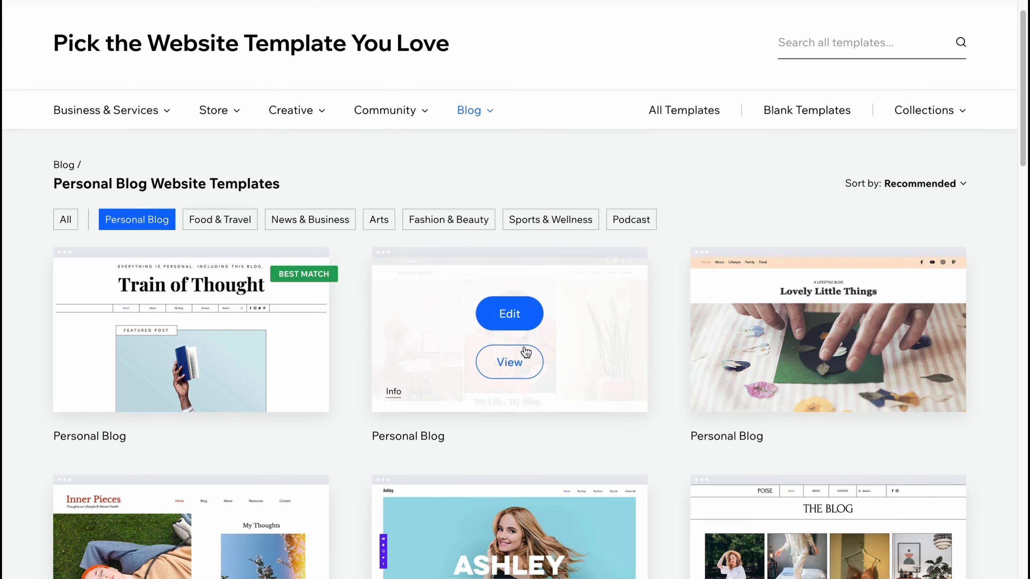
{"action": "scroll", "coordinate": [497, 343], "scroll_direction": "down", "scroll_amount": 2}
{"action": "scroll", "coordinate": [505, 344], "scroll_direction": "up", "scroll_amount": 4}
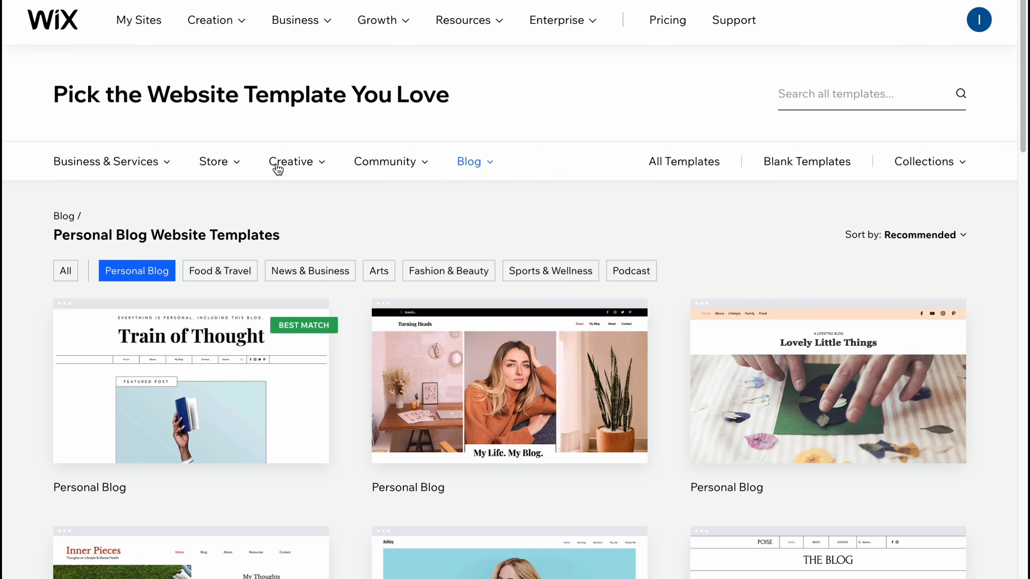
Return to the Health website templates and open the preview of the Psychotherapist template.
{"action": "mouse_move", "coordinate": [214, 166]}
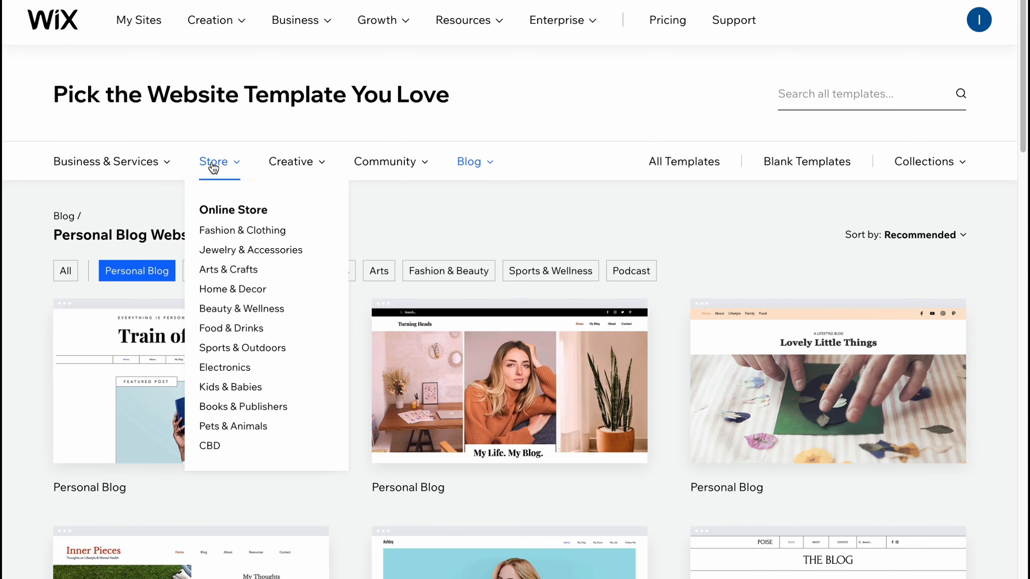
{"action": "mouse_move", "coordinate": [300, 167]}
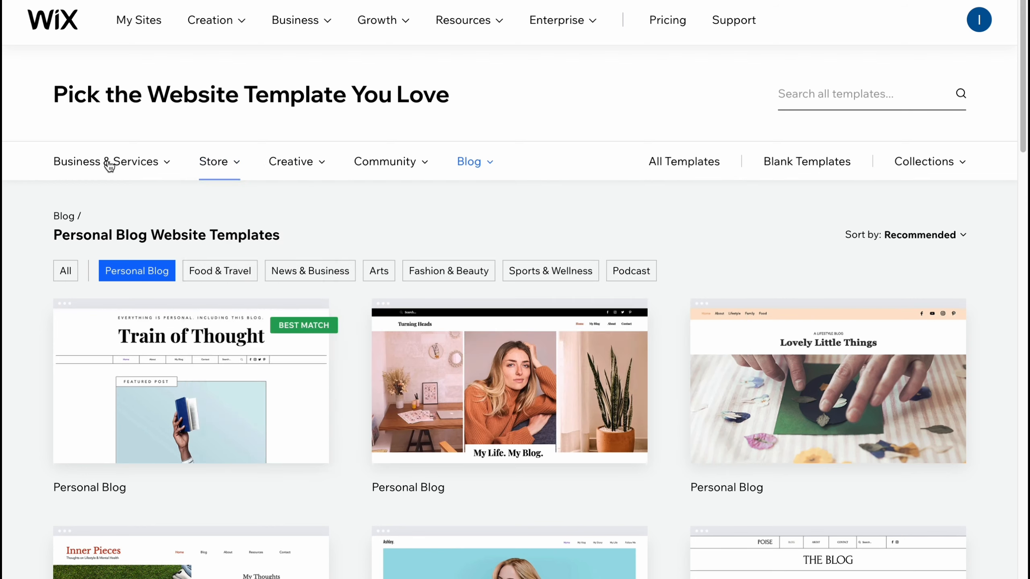
{"action": "mouse_move", "coordinate": [109, 165]}
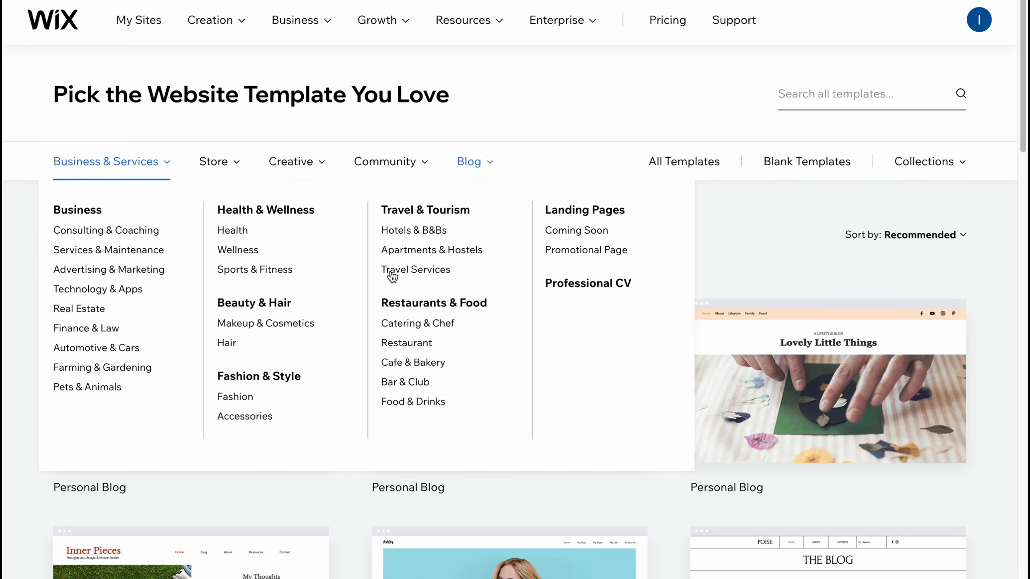
{"action": "left_click", "coordinate": [230, 230]}
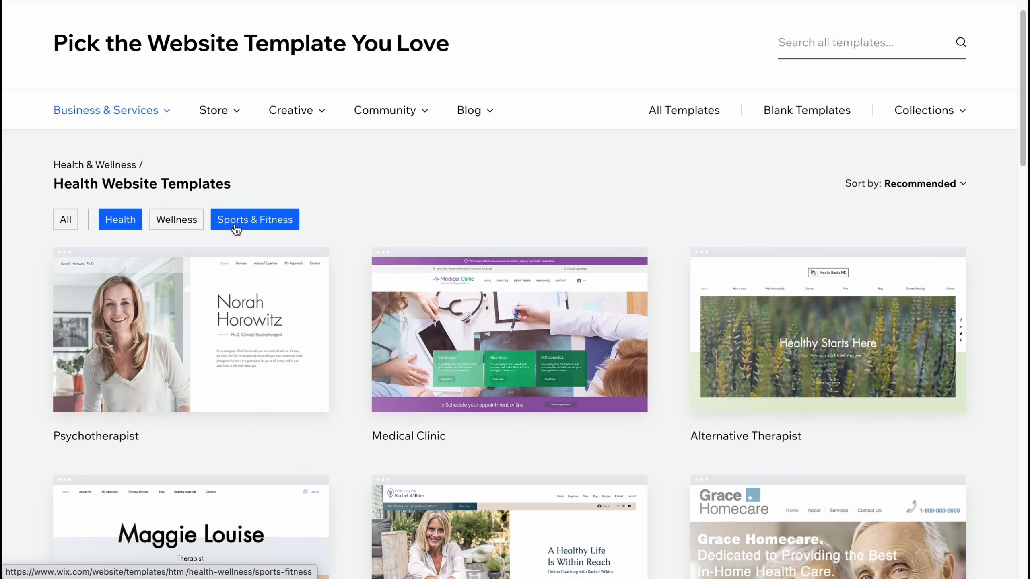
{"action": "scroll", "coordinate": [612, 241], "scroll_direction": "down", "scroll_amount": 3}
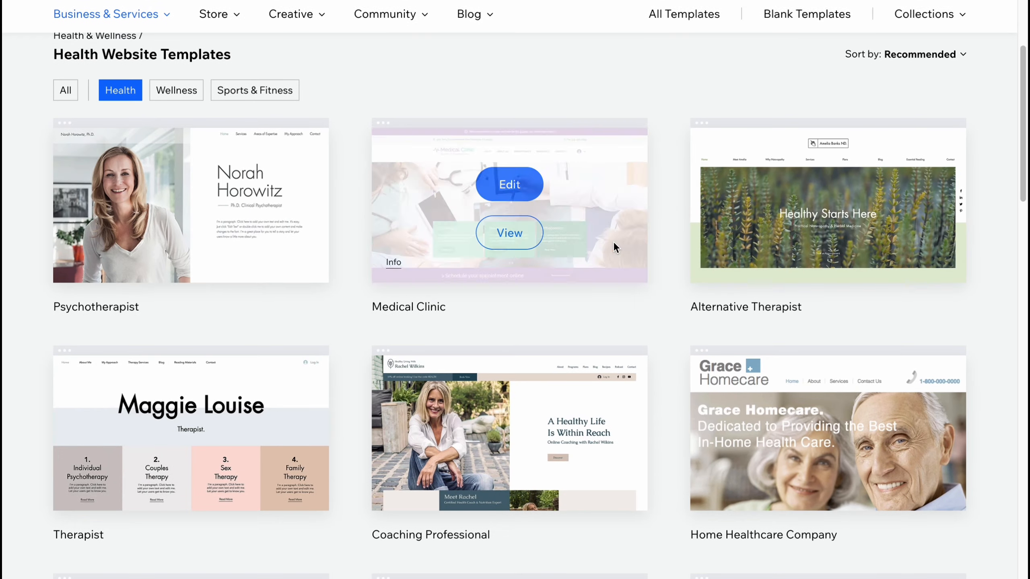
{"action": "scroll", "coordinate": [608, 259], "scroll_direction": "down", "scroll_amount": 1}
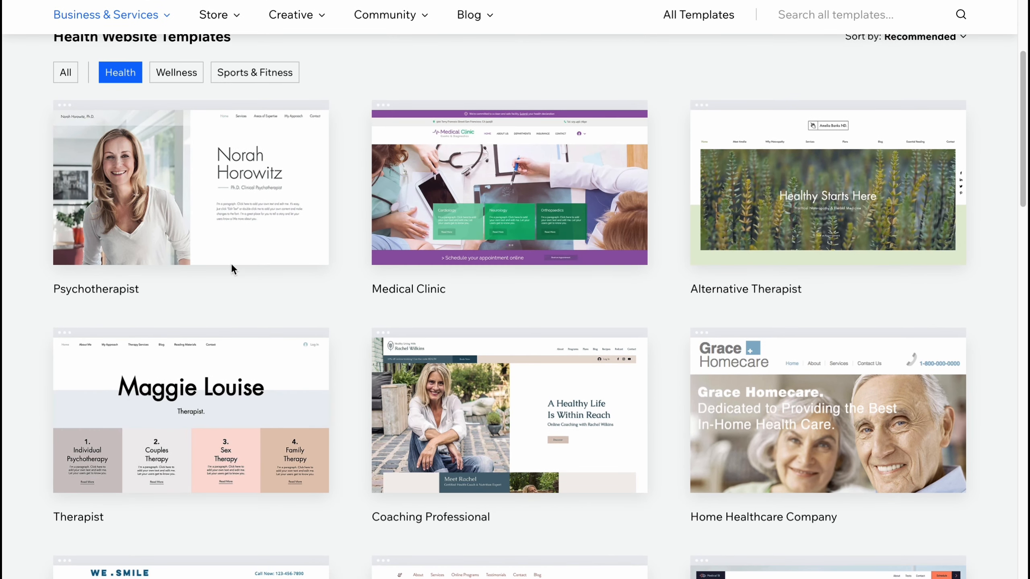
{"action": "mouse_move", "coordinate": [271, 233]}
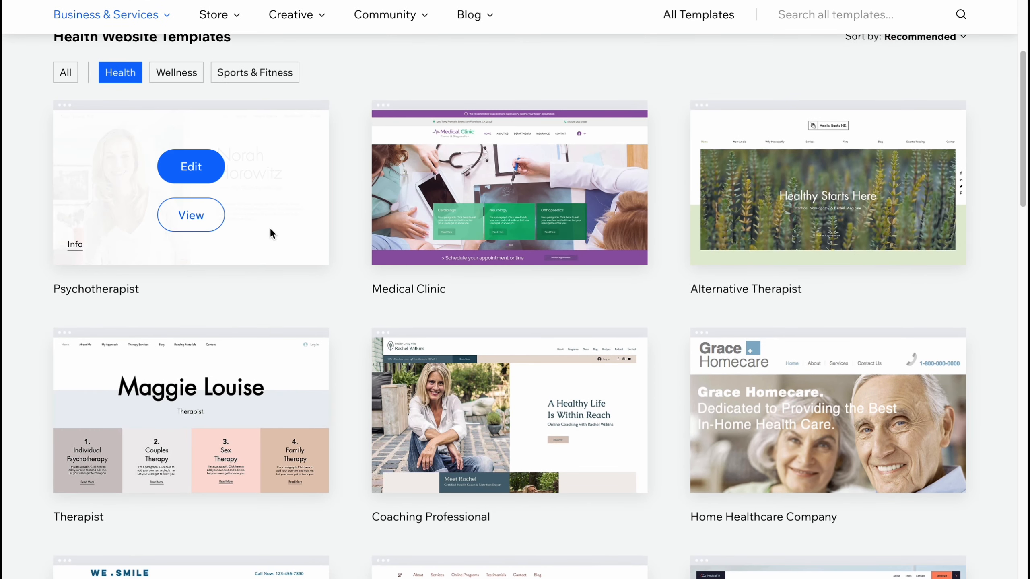
{"action": "left_click", "coordinate": [190, 220]}
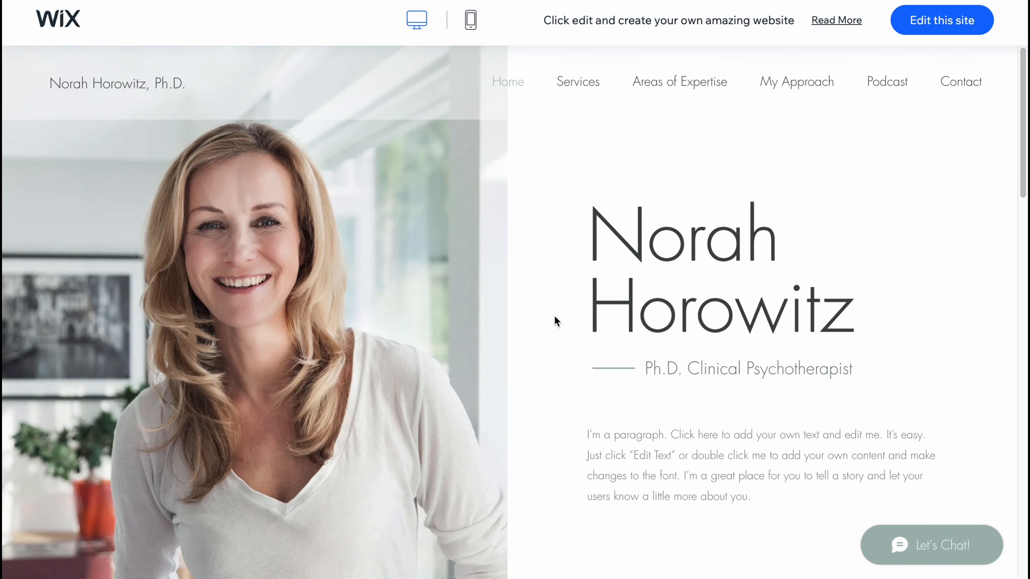
Compare the desktop and mobile previews of the Psychotherapist template and read down its mobile page.
{"action": "left_click", "coordinate": [469, 20]}
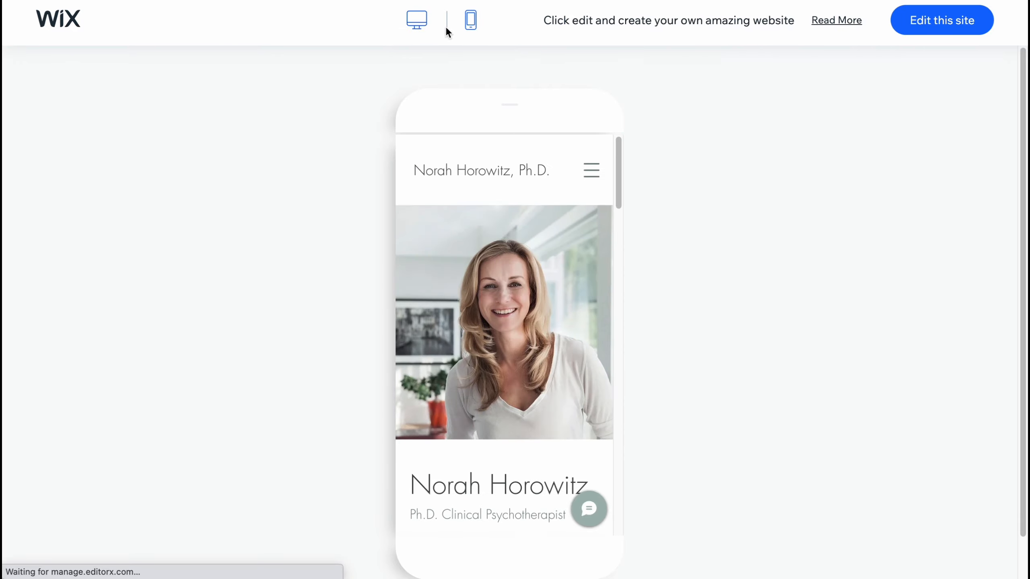
{"action": "left_click", "coordinate": [417, 22]}
{"action": "left_click", "coordinate": [471, 20]}
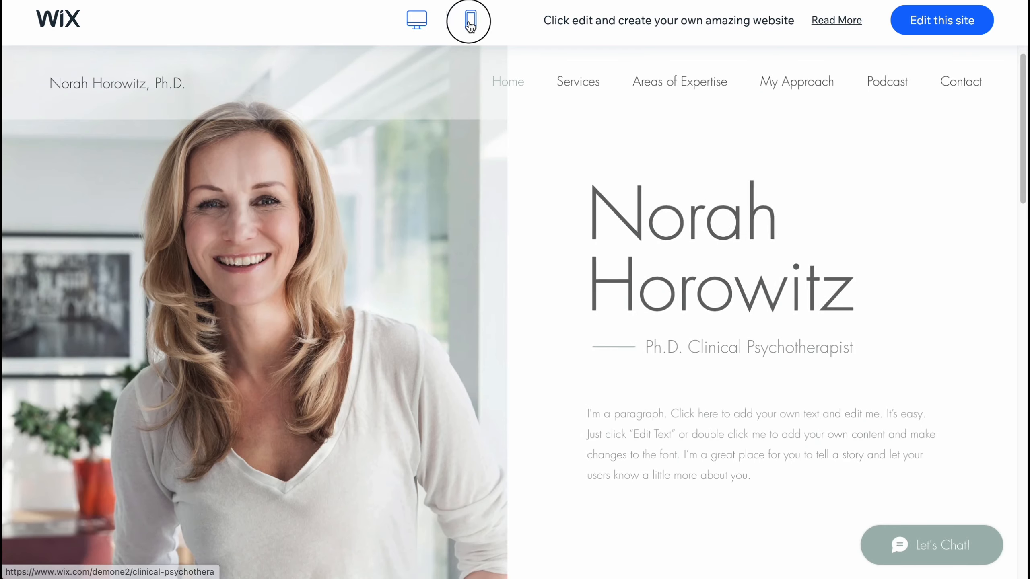
{"action": "scroll", "coordinate": [547, 327], "scroll_direction": "down", "scroll_amount": 5}
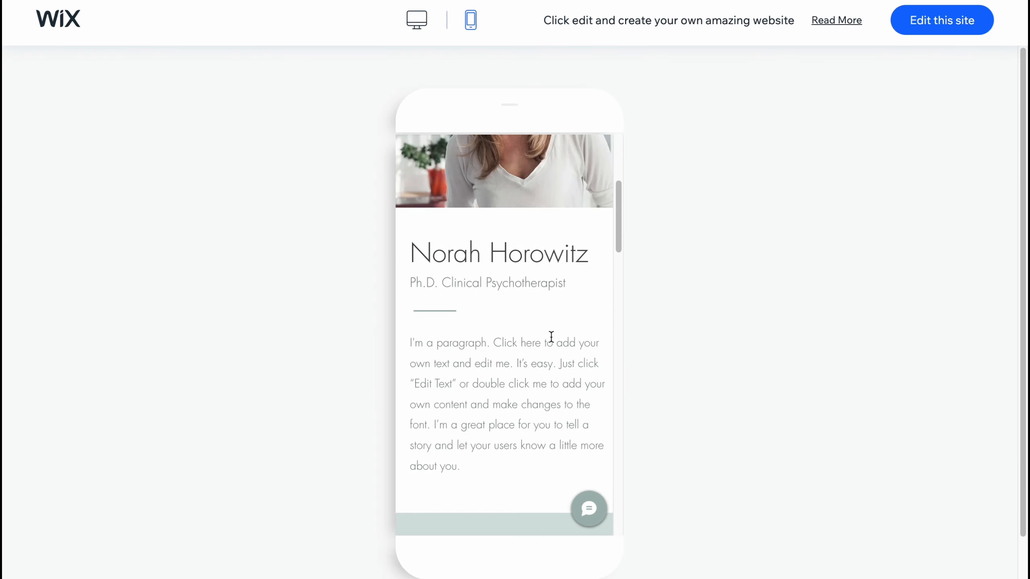
{"action": "scroll", "coordinate": [549, 335], "scroll_direction": "down", "scroll_amount": 2}
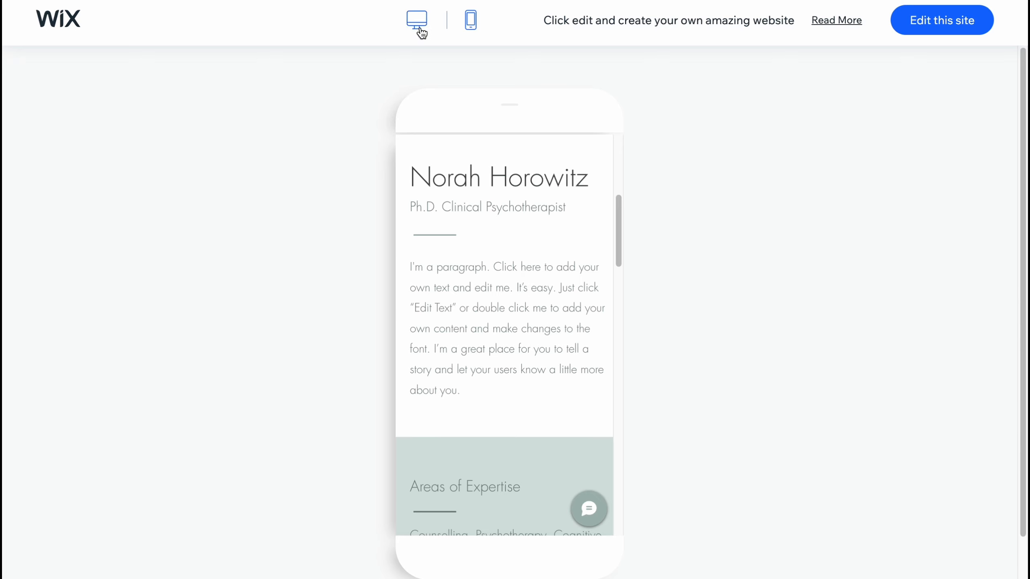
Start editing the Psychotherapist template and look through the sections of its Home page.
{"action": "left_click", "coordinate": [940, 22]}
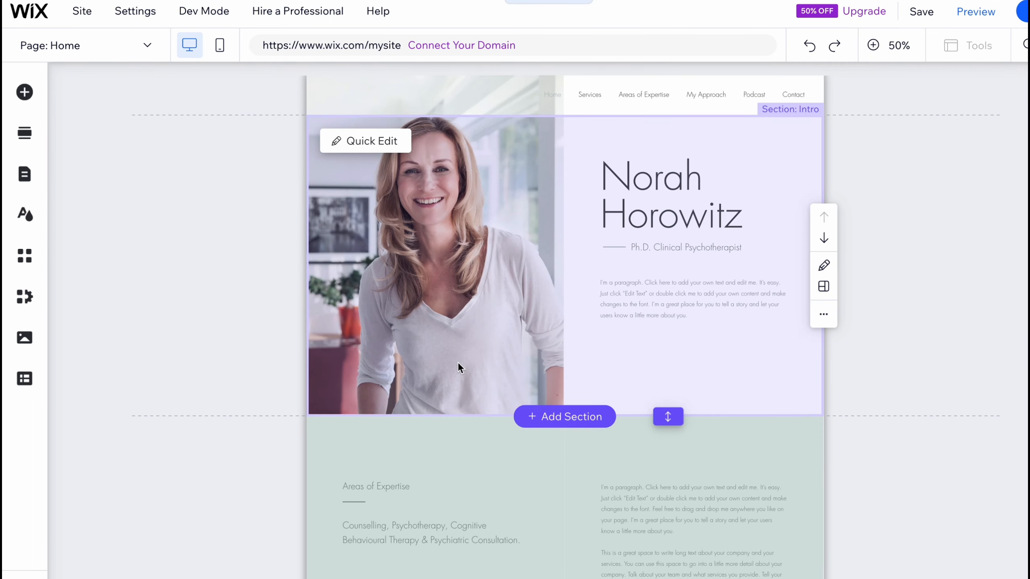
{"action": "scroll", "coordinate": [458, 367], "scroll_direction": "down", "scroll_amount": 5}
{"action": "scroll", "coordinate": [457, 361], "scroll_direction": "up", "scroll_amount": 5}
{"action": "scroll", "coordinate": [555, 526], "scroll_direction": "down", "scroll_amount": 6}
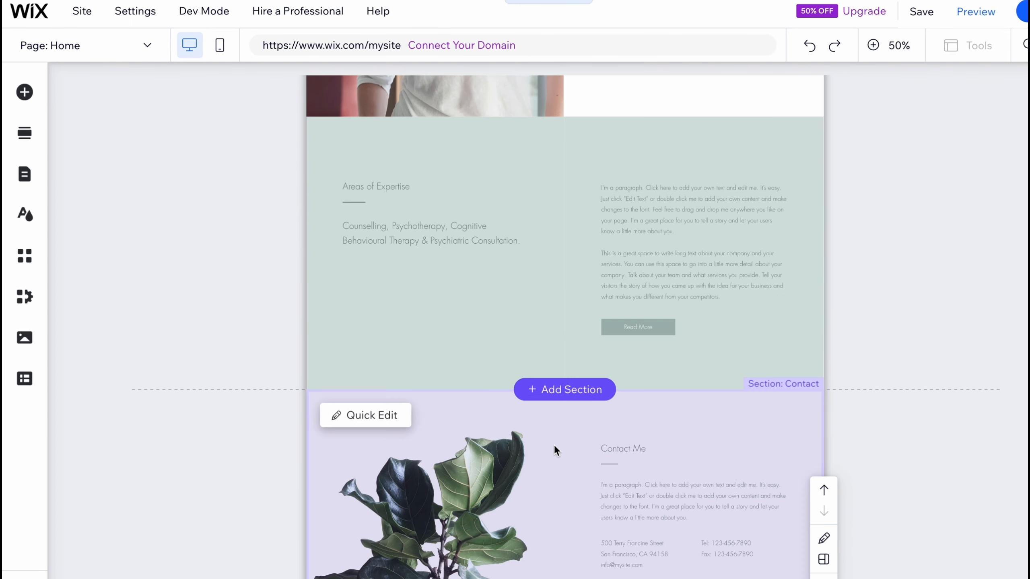
{"action": "scroll", "coordinate": [560, 452], "scroll_direction": "up", "scroll_amount": 5}
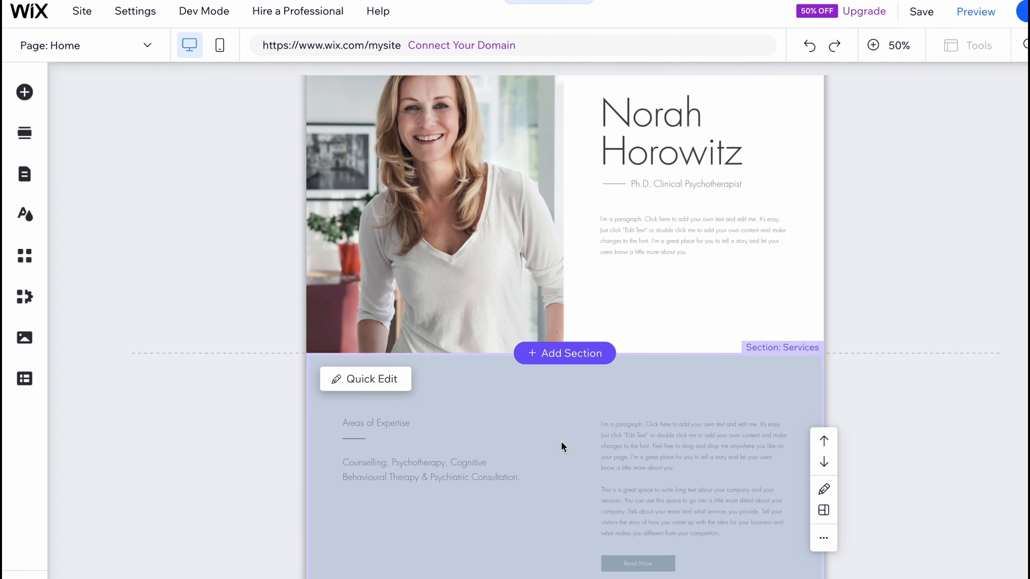
{"action": "scroll", "coordinate": [559, 449], "scroll_direction": "up", "scroll_amount": 1}
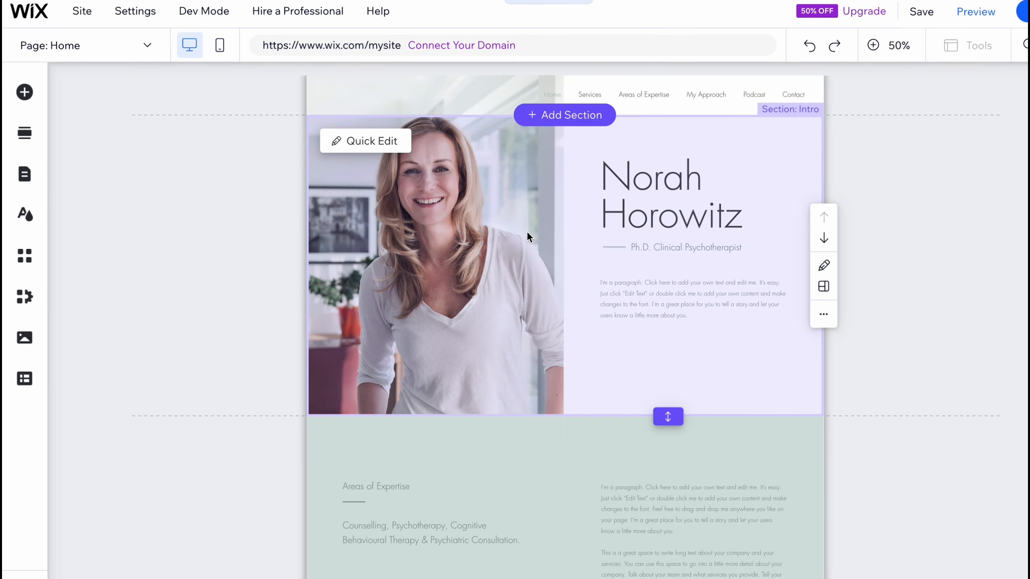
{"action": "scroll", "coordinate": [496, 248], "scroll_direction": "down", "scroll_amount": 9}
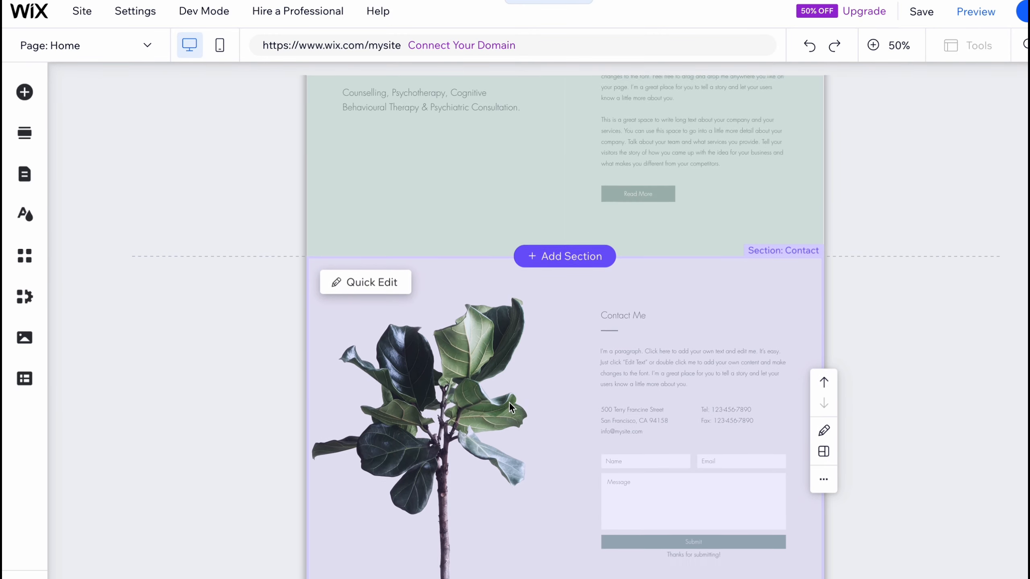
{"action": "scroll", "coordinate": [515, 402], "scroll_direction": "up", "scroll_amount": 9}
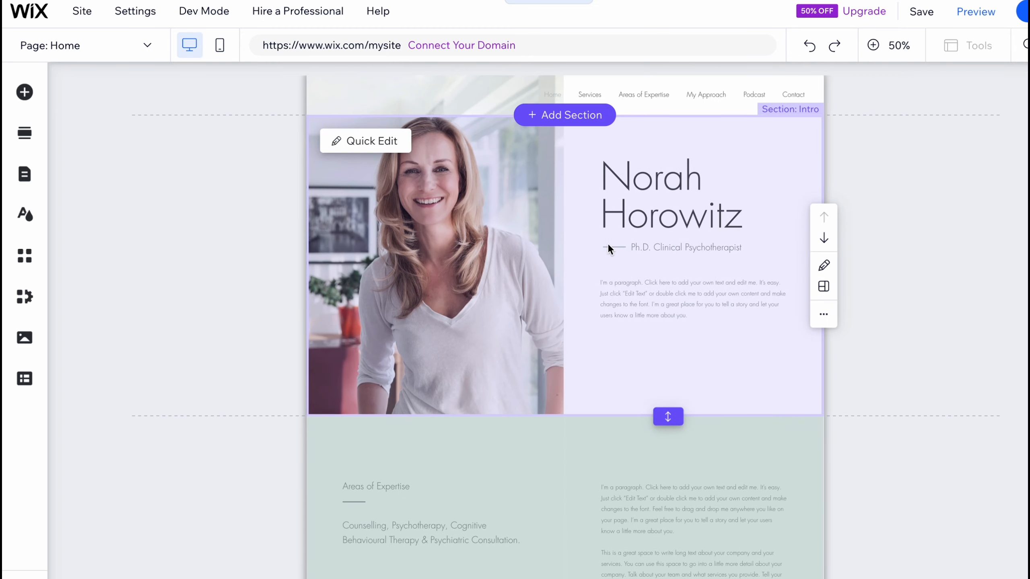
Move the Intro section below the Services section and back above it, and look at the Intro section's further actions.
{"action": "left_click", "coordinate": [824, 239]}
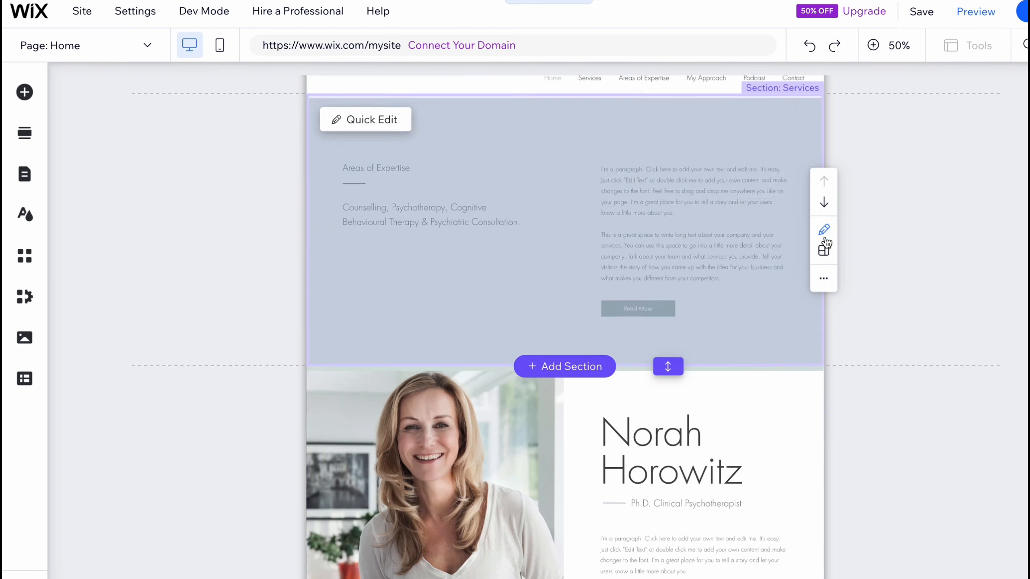
{"action": "left_click", "coordinate": [825, 223]}
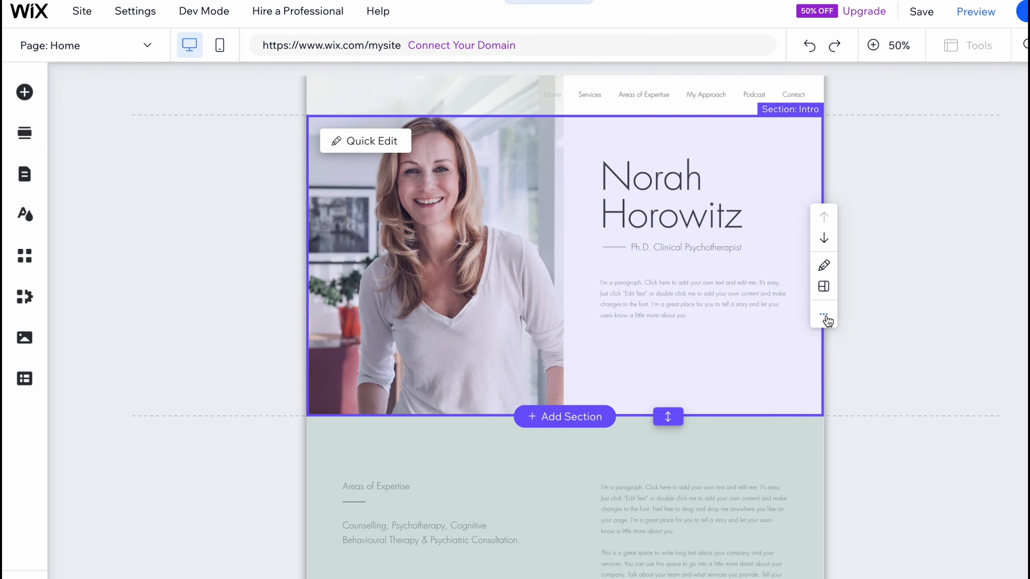
{"action": "left_click", "coordinate": [824, 315]}
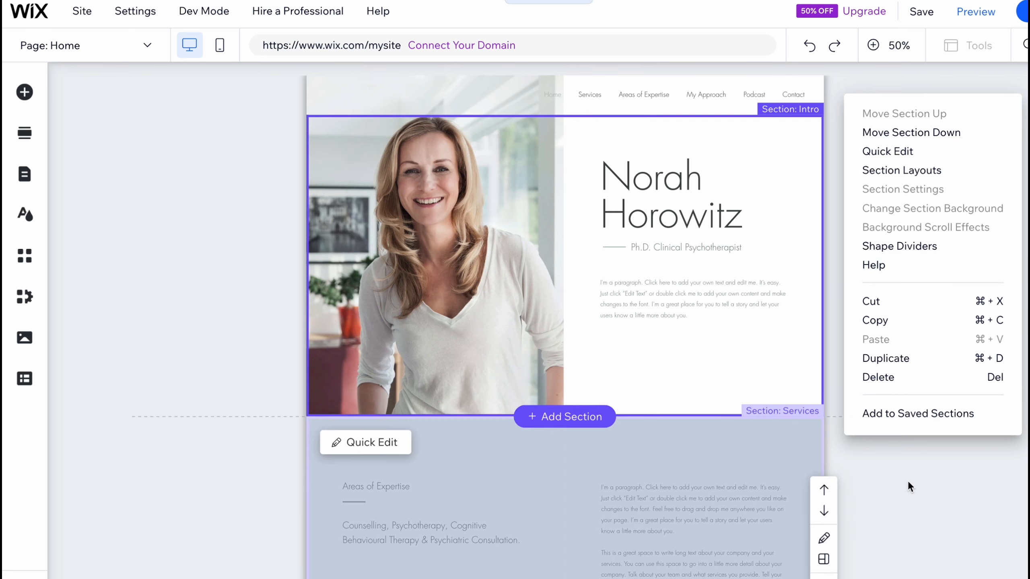
{"action": "left_click", "coordinate": [203, 221]}
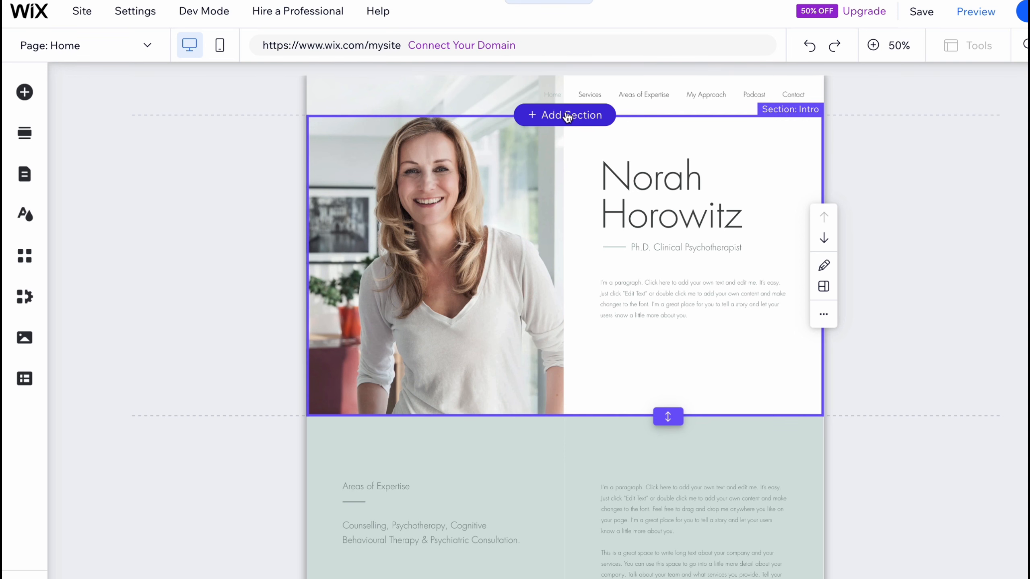
Add the Welcome section with the desert dune background and centred white box between the Intro and Services sections.
{"action": "left_click", "coordinate": [554, 117]}
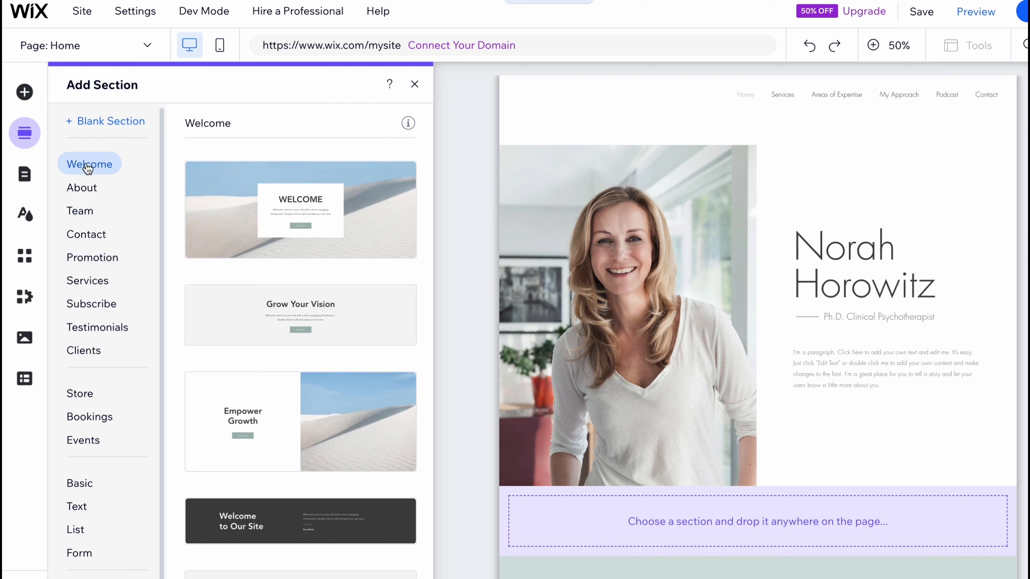
{"action": "left_click", "coordinate": [295, 217]}
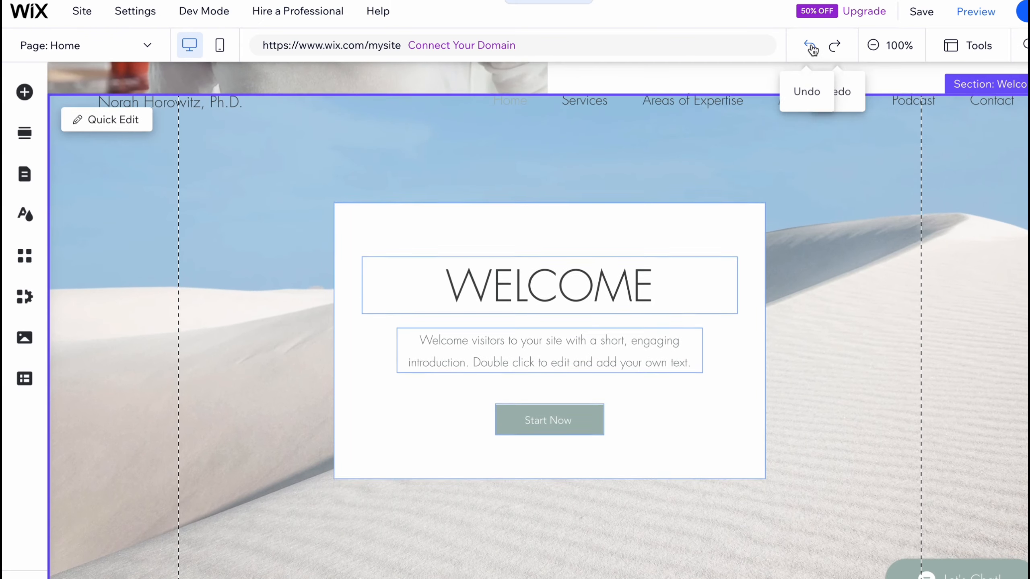
{"action": "left_click", "coordinate": [902, 48]}
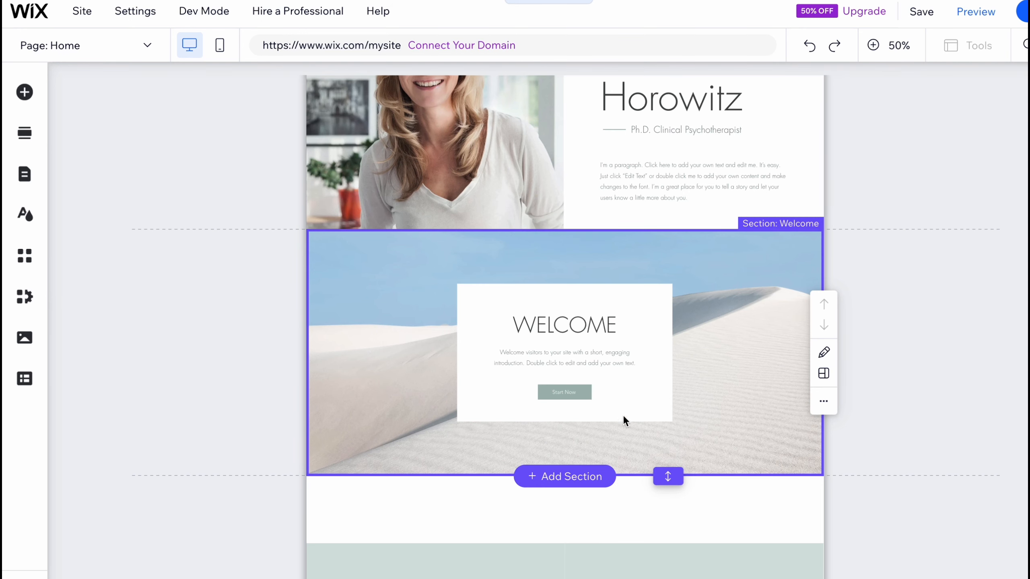
{"action": "left_click", "coordinate": [395, 349]}
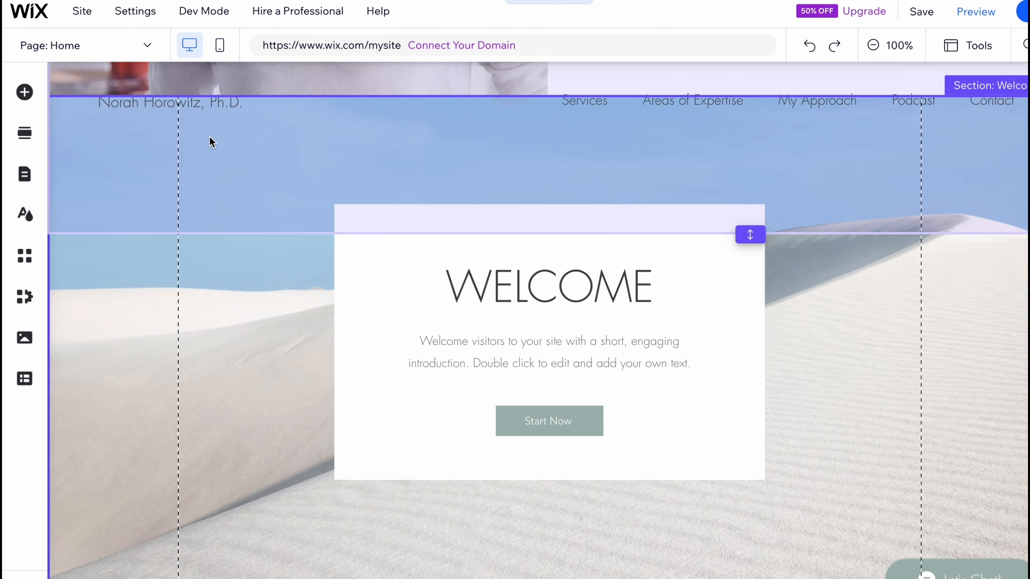
Set the Welcome section's background to the Christmas Tree photo from the free Wix media collection.
{"action": "left_click", "coordinate": [248, 349]}
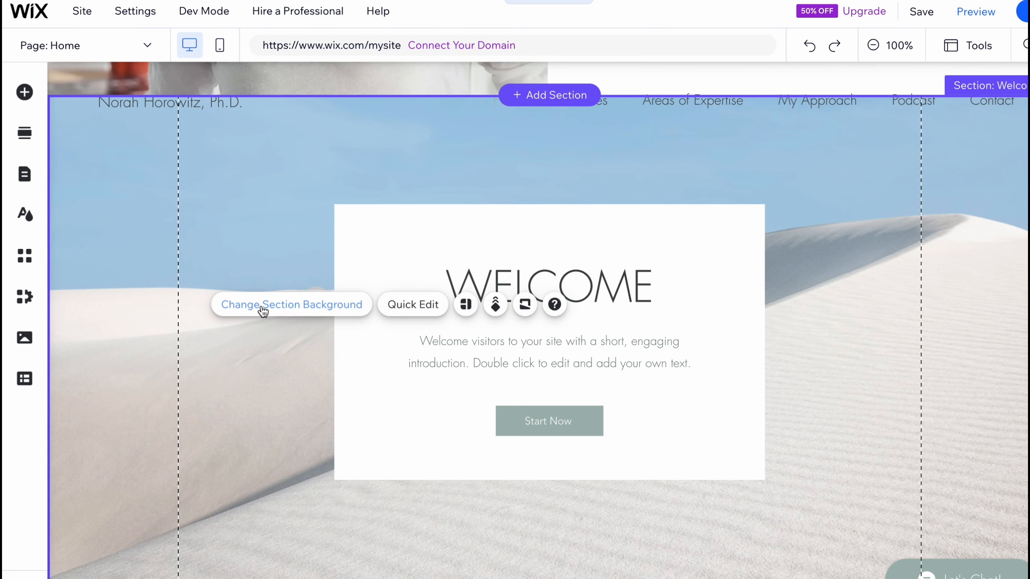
{"action": "left_click", "coordinate": [262, 309]}
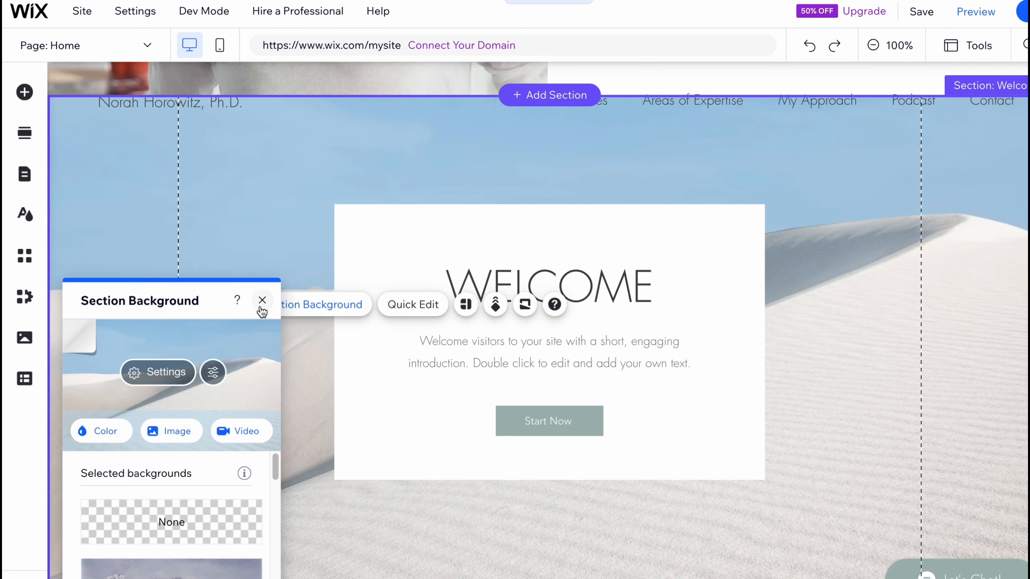
{"action": "left_click", "coordinate": [152, 433]}
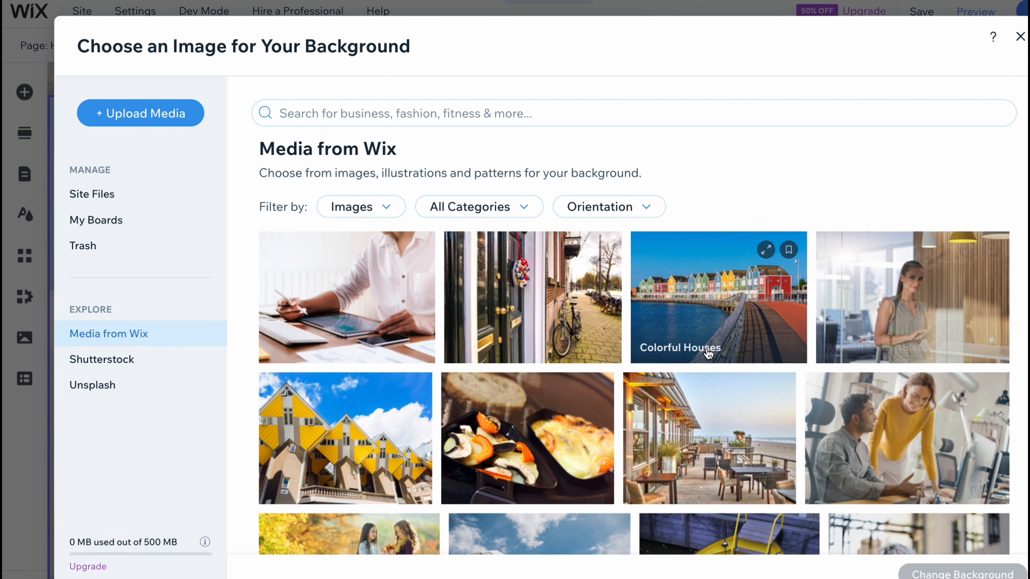
{"action": "scroll", "coordinate": [689, 325], "scroll_direction": "down", "scroll_amount": 1}
{"action": "scroll", "coordinate": [674, 315], "scroll_direction": "down", "scroll_amount": 8}
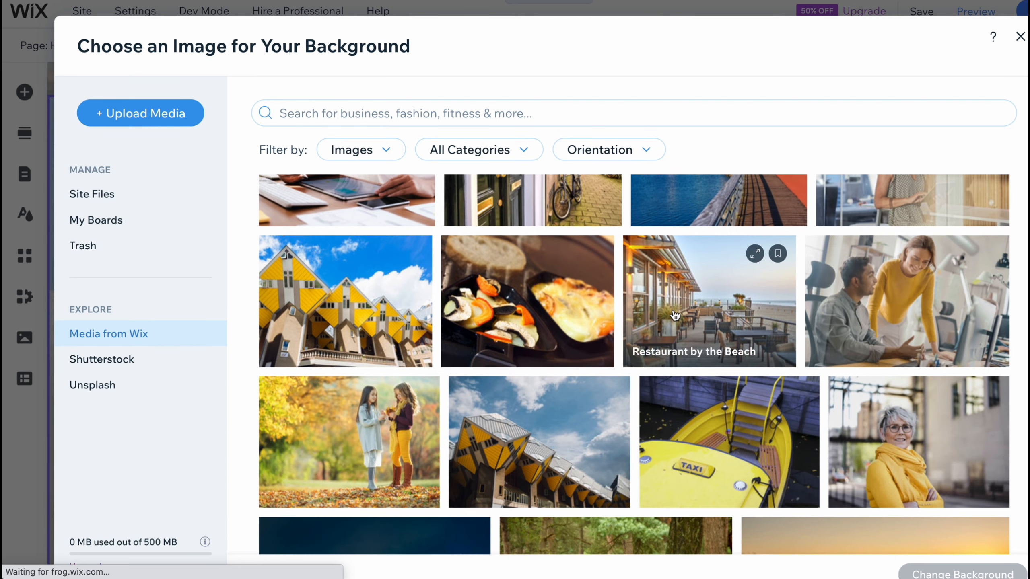
{"action": "scroll", "coordinate": [654, 319], "scroll_direction": "down", "scroll_amount": 2}
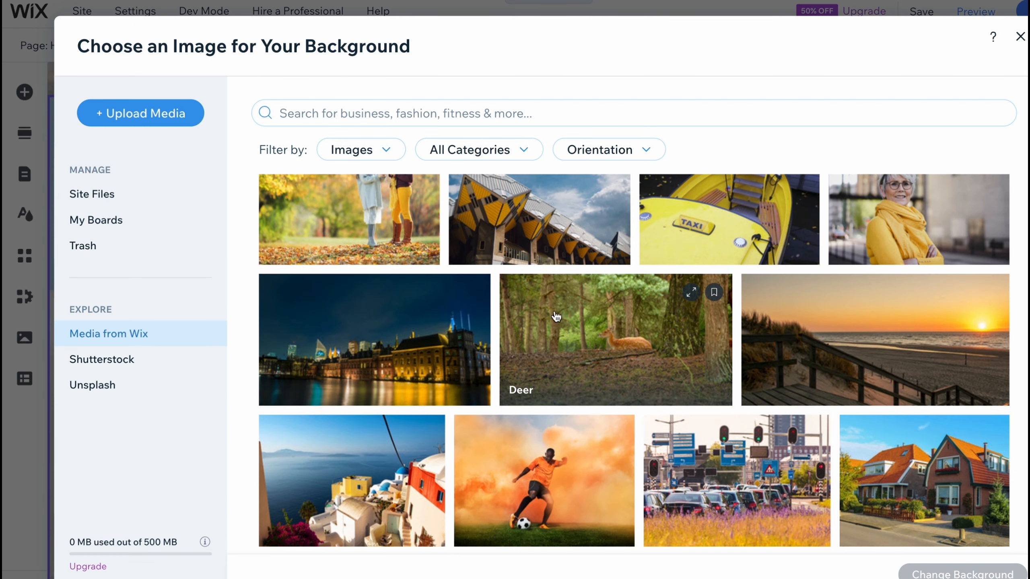
{"action": "scroll", "coordinate": [471, 295], "scroll_direction": "down", "scroll_amount": 5}
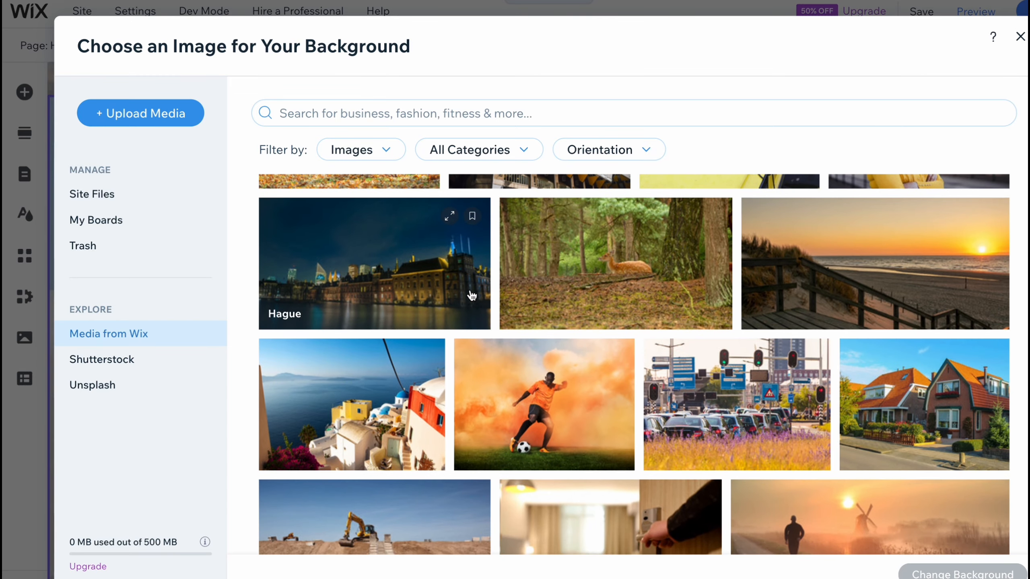
{"action": "scroll", "coordinate": [468, 296], "scroll_direction": "down", "scroll_amount": 2}
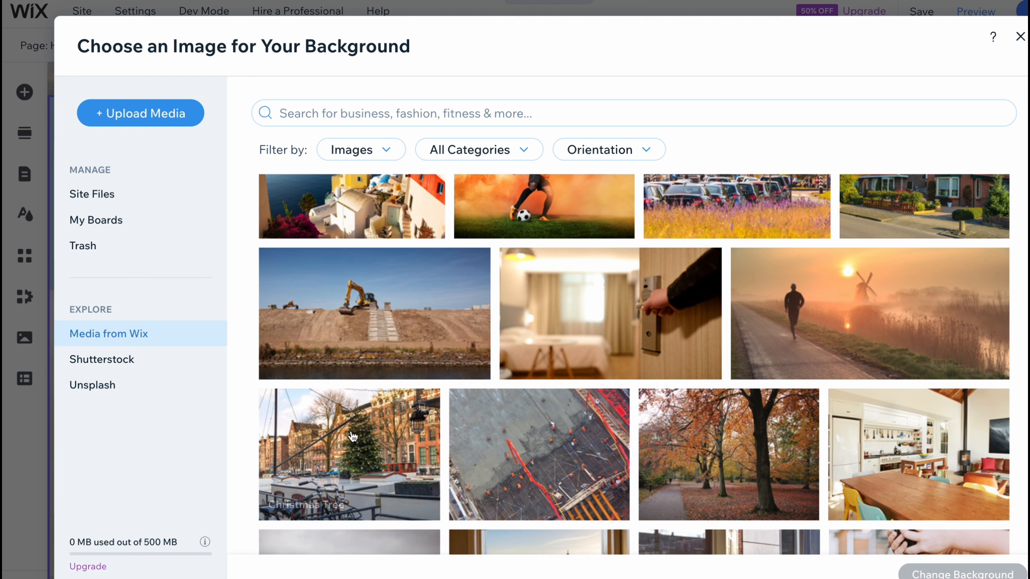
{"action": "left_click", "coordinate": [347, 446]}
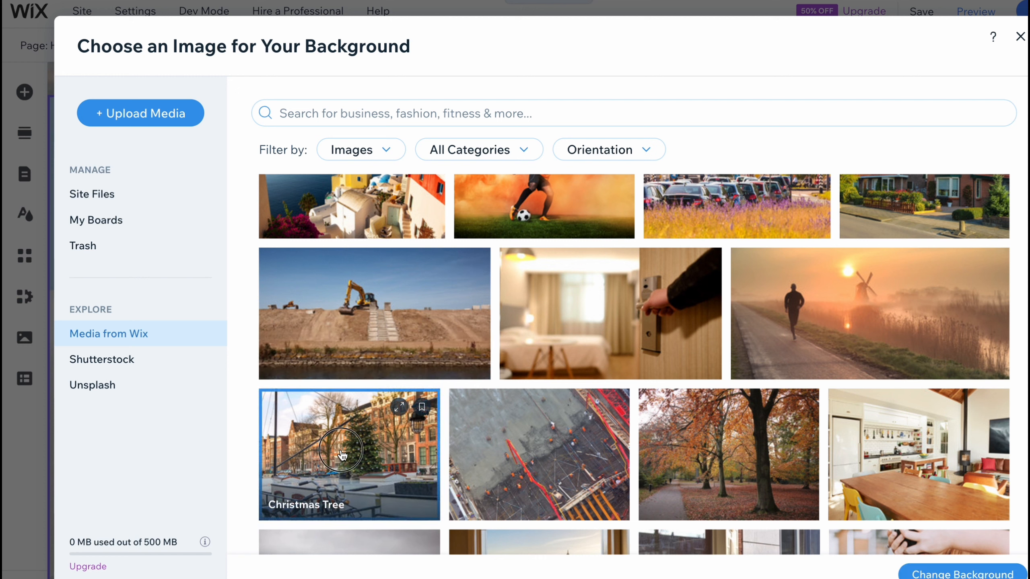
{"action": "double_click", "coordinate": [342, 455]}
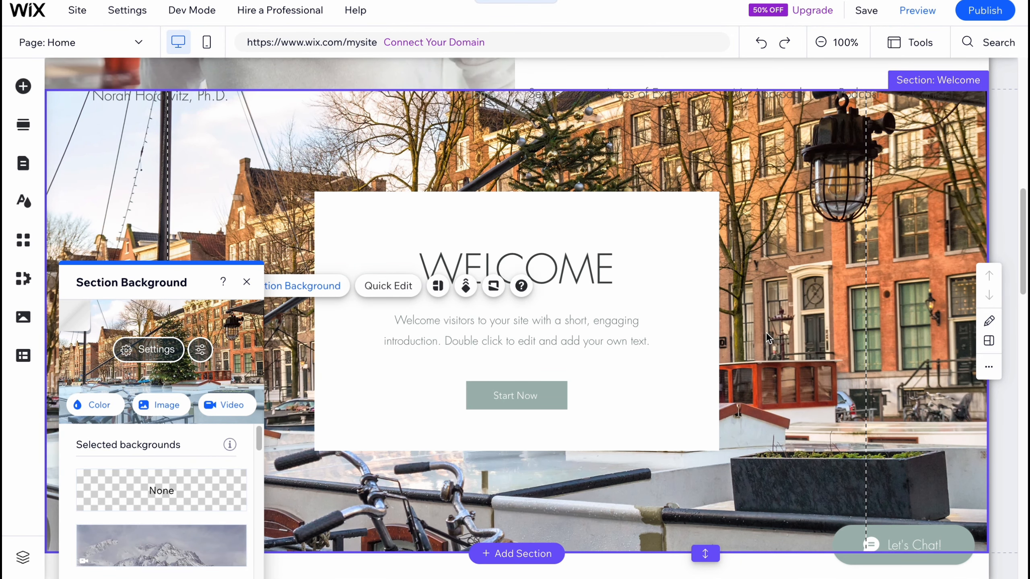
Inspect the Welcome section's heading, paragraph and button, and view the text settings of the WELCOME heading.
{"action": "left_click", "coordinate": [539, 266]}
{"action": "left_click", "coordinate": [570, 330]}
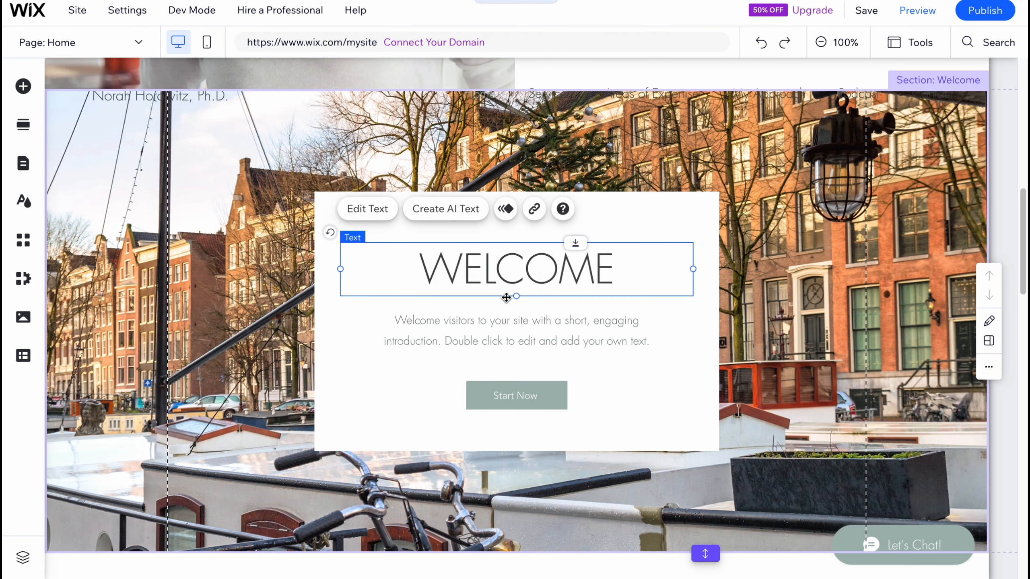
{"action": "left_click", "coordinate": [506, 329]}
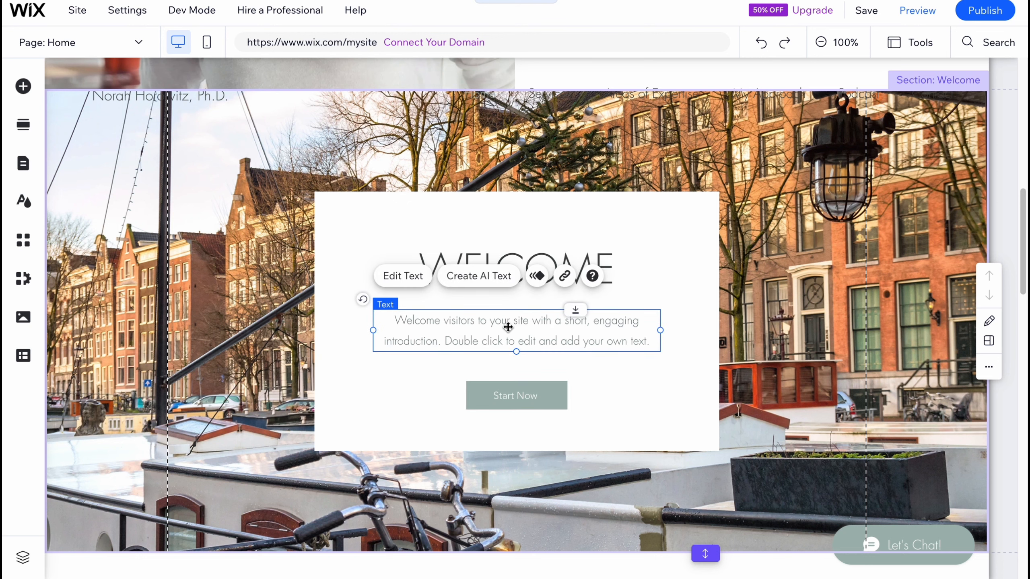
{"action": "left_click", "coordinate": [526, 394]}
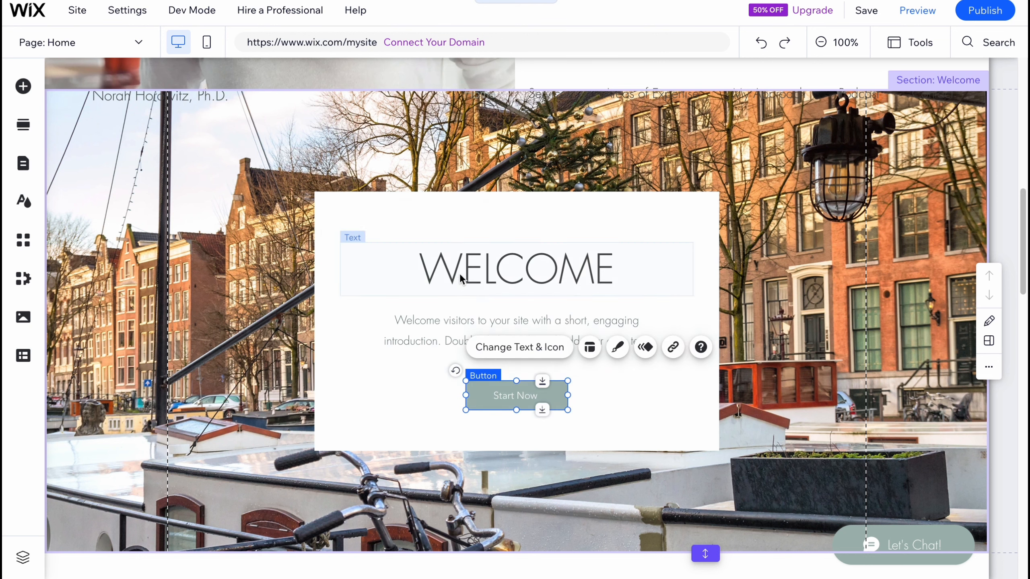
{"action": "left_click", "coordinate": [527, 284]}
{"action": "left_click", "coordinate": [370, 209]}
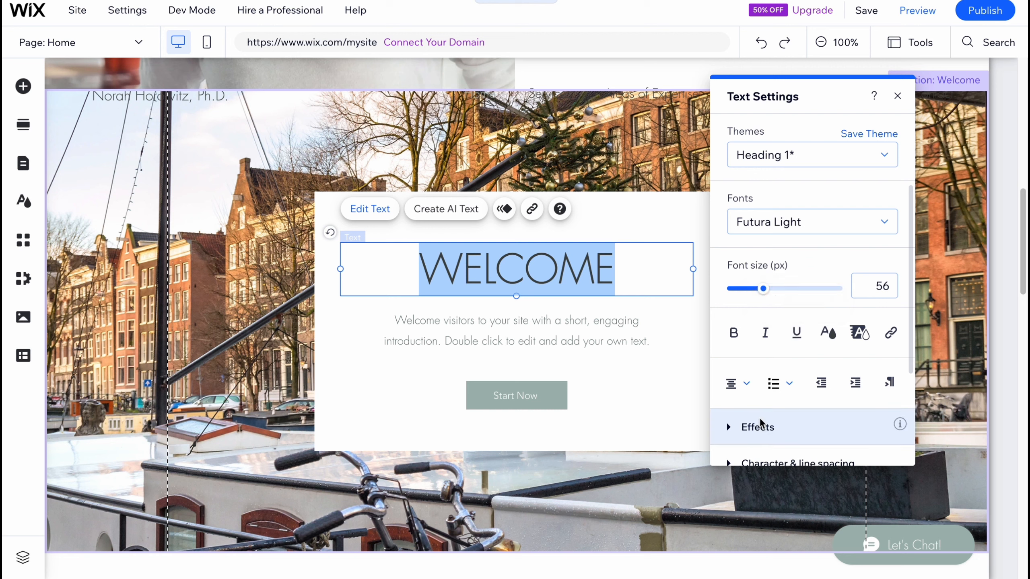
{"action": "left_click", "coordinate": [897, 96]}
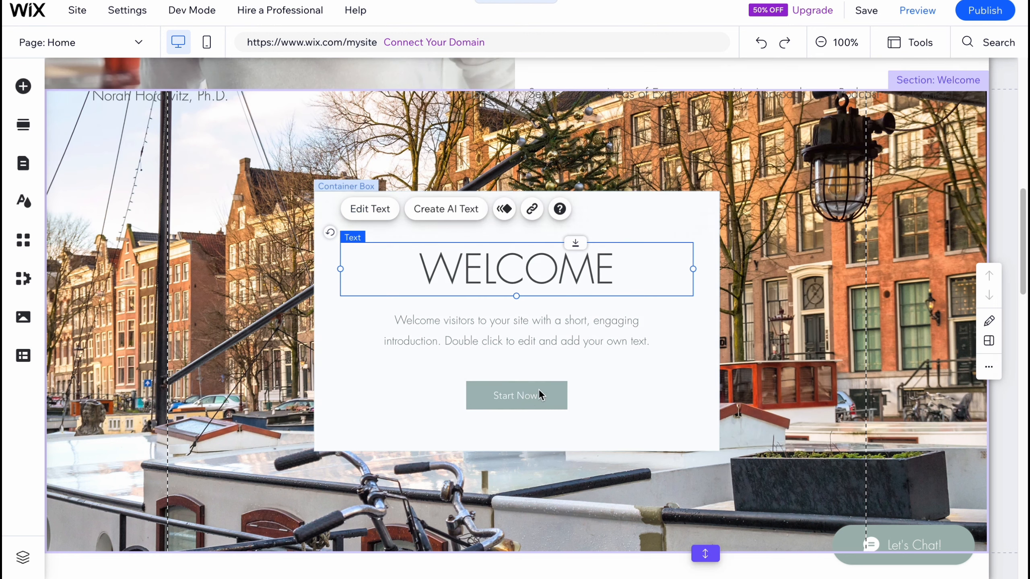
View the Start Now button's text and link settings and its other available actions, leaving them as they are.
{"action": "left_click", "coordinate": [527, 396]}
{"action": "left_click", "coordinate": [524, 354]}
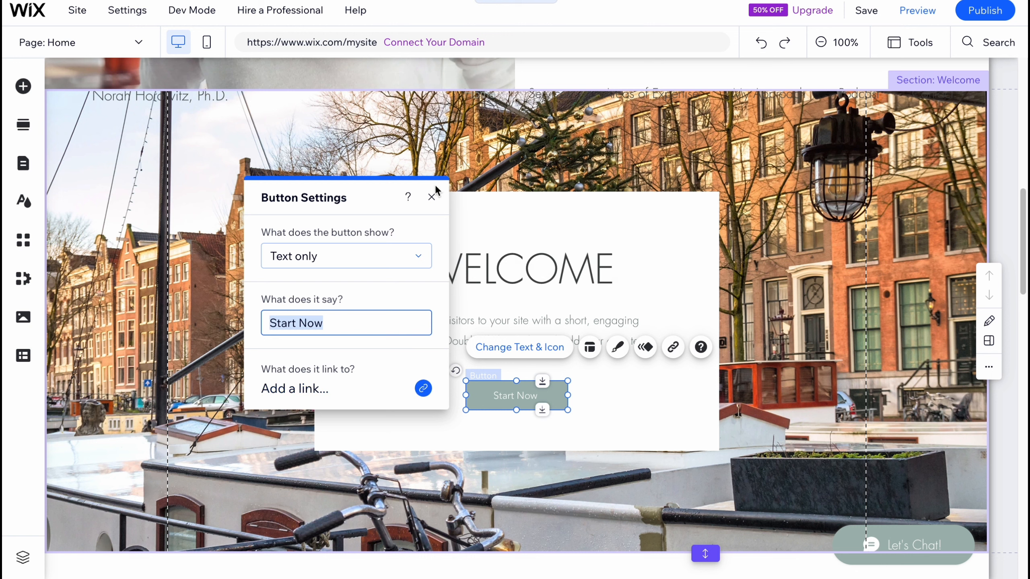
{"action": "left_click", "coordinate": [431, 198]}
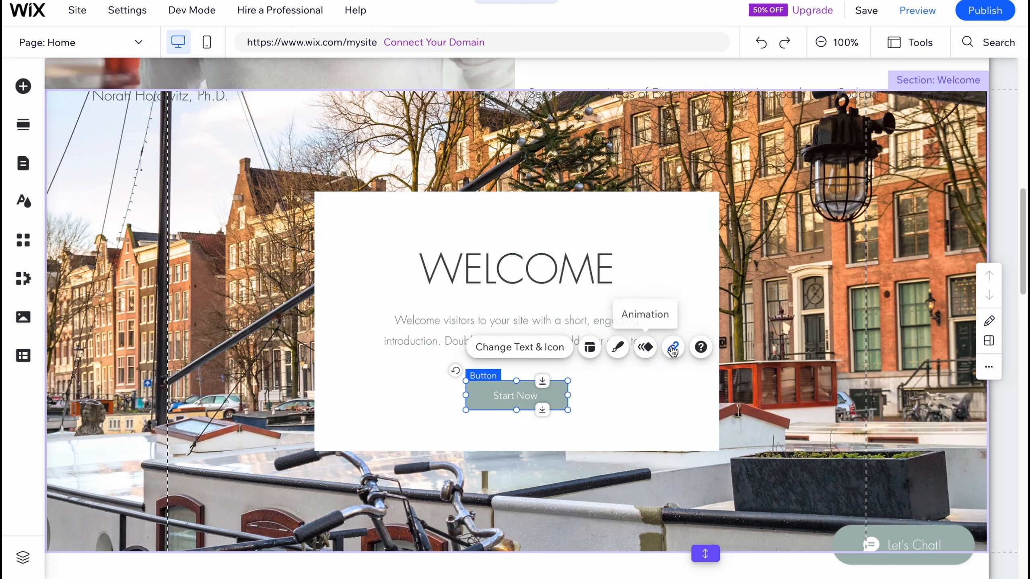
{"action": "left_click", "coordinate": [649, 427]}
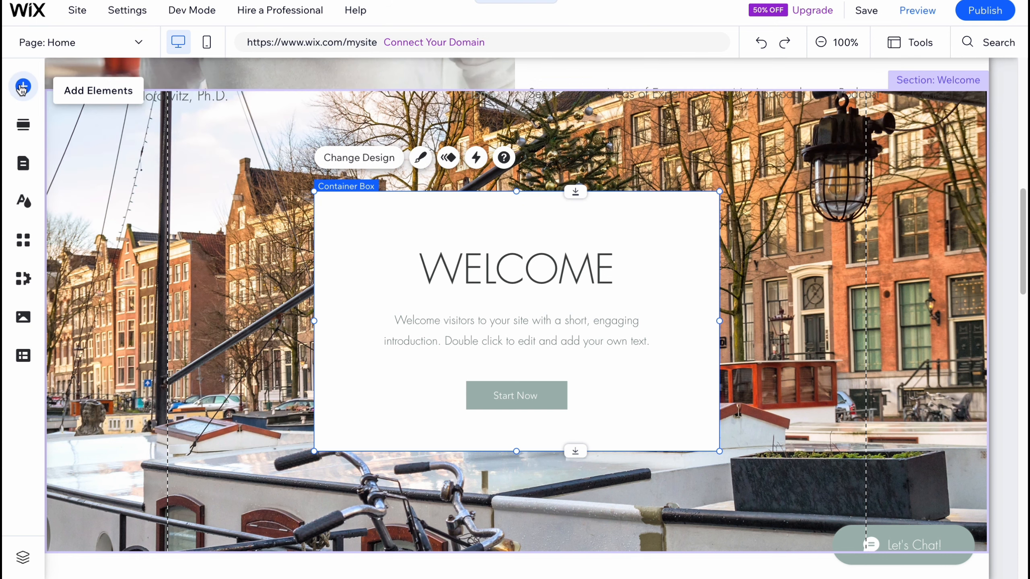
Add the free Wix image of reeds by the water to the Home page.
{"action": "left_click", "coordinate": [22, 88]}
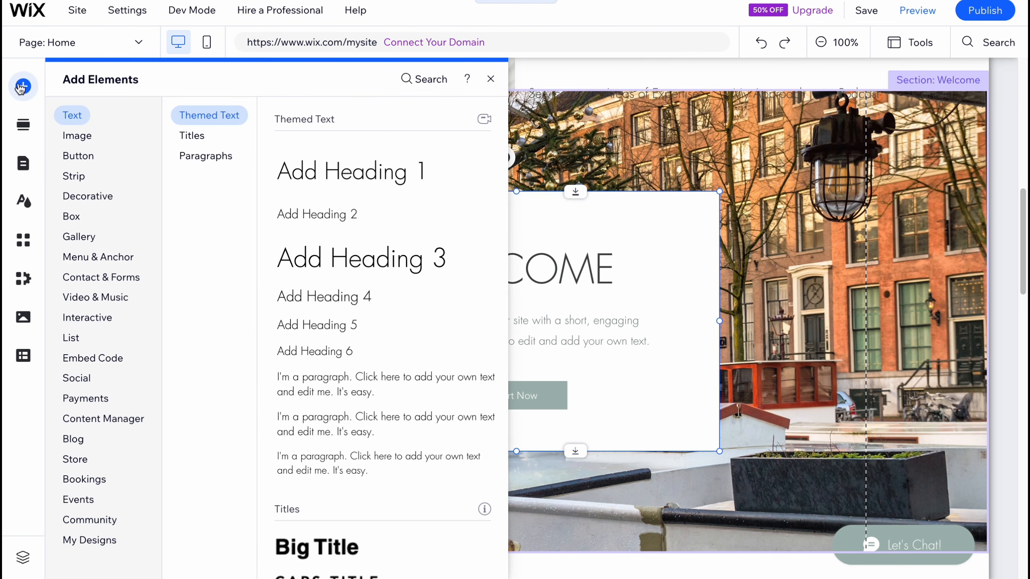
{"action": "left_click", "coordinate": [656, 149]}
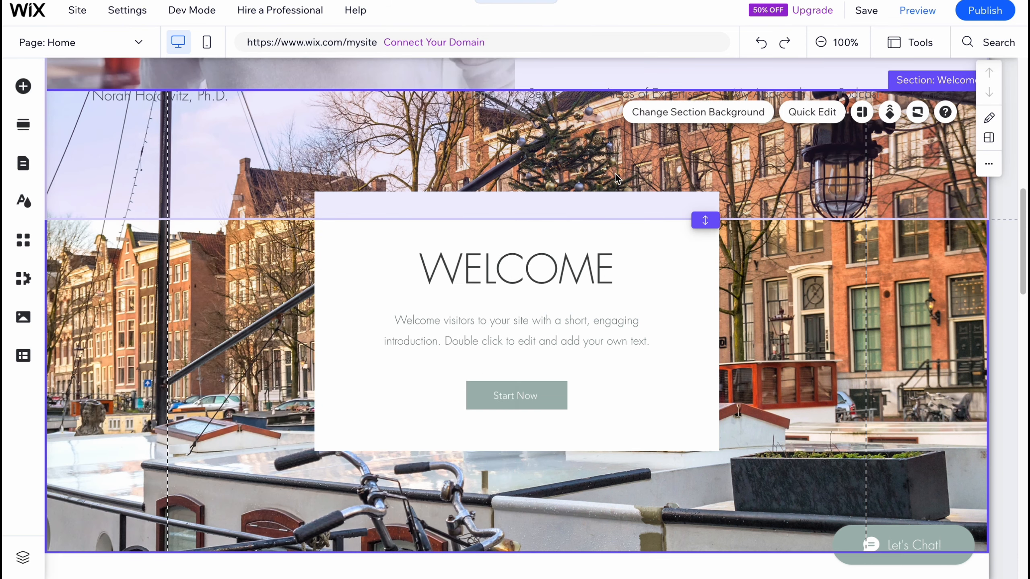
{"action": "scroll", "coordinate": [548, 268], "scroll_direction": "up", "scroll_amount": 10}
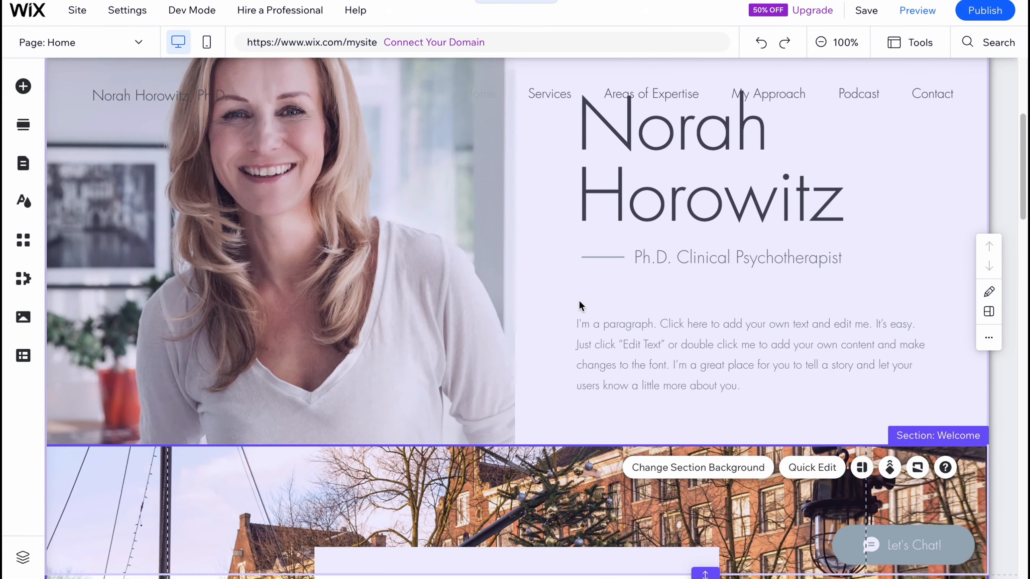
{"action": "scroll", "coordinate": [460, 277], "scroll_direction": "up", "scroll_amount": 3}
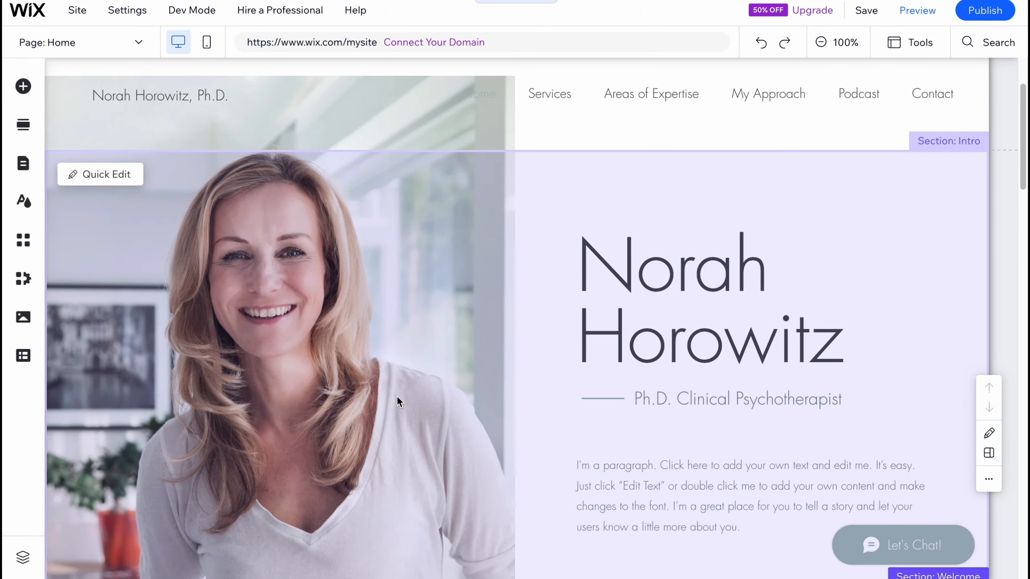
{"action": "scroll", "coordinate": [396, 396], "scroll_direction": "down", "scroll_amount": 1}
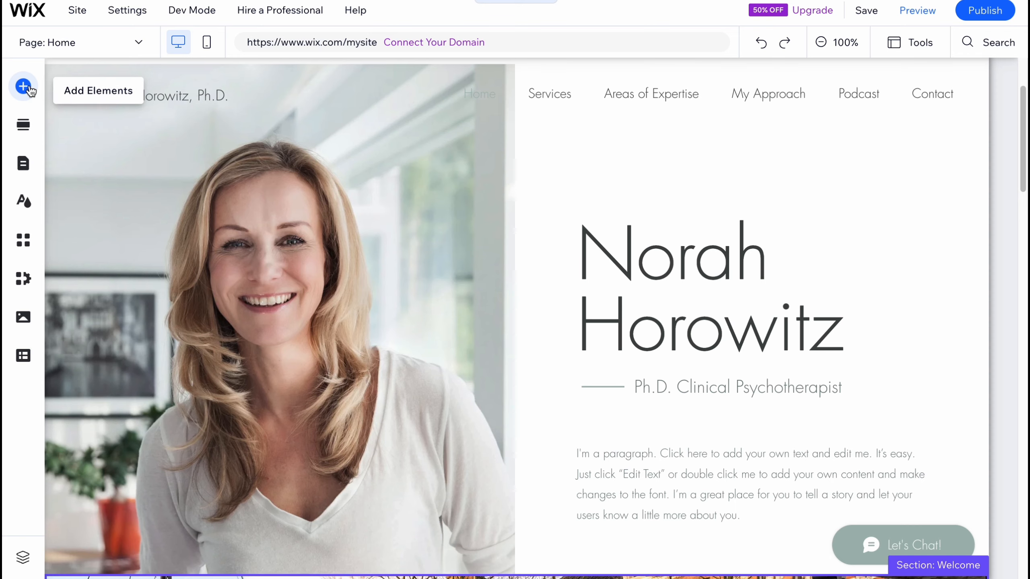
{"action": "left_click", "coordinate": [23, 87]}
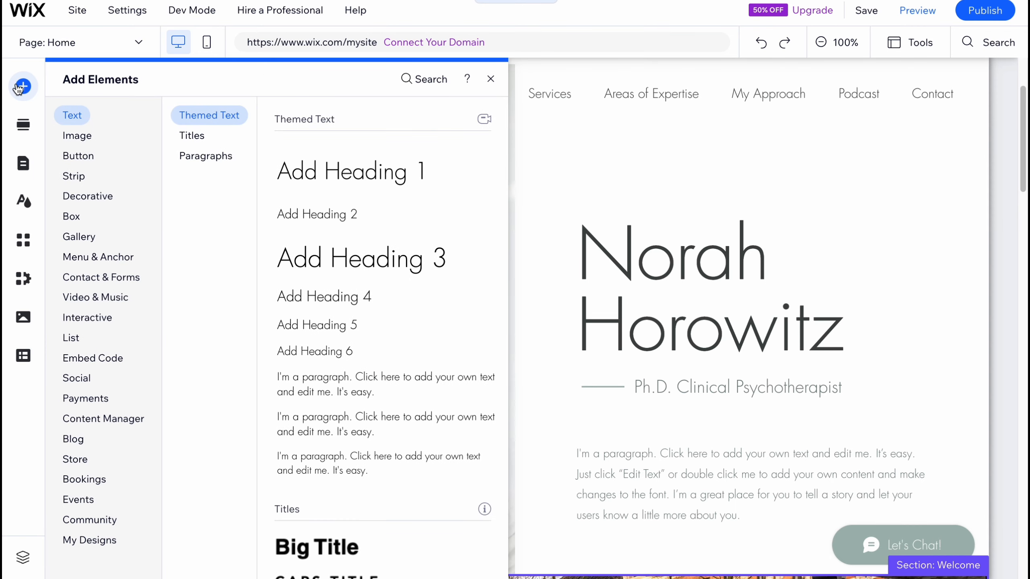
{"action": "left_click", "coordinate": [85, 142]}
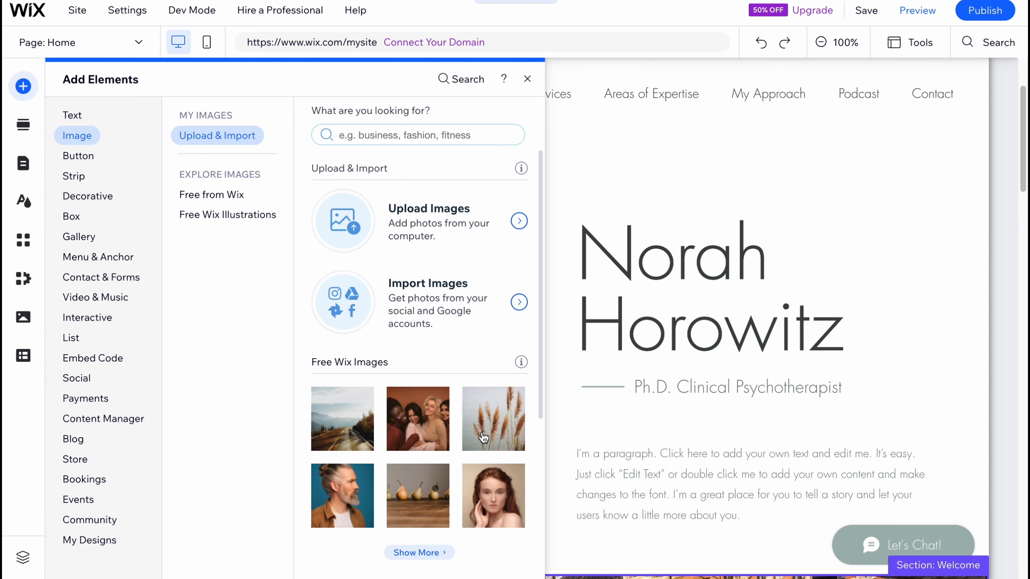
{"action": "left_click", "coordinate": [486, 417]}
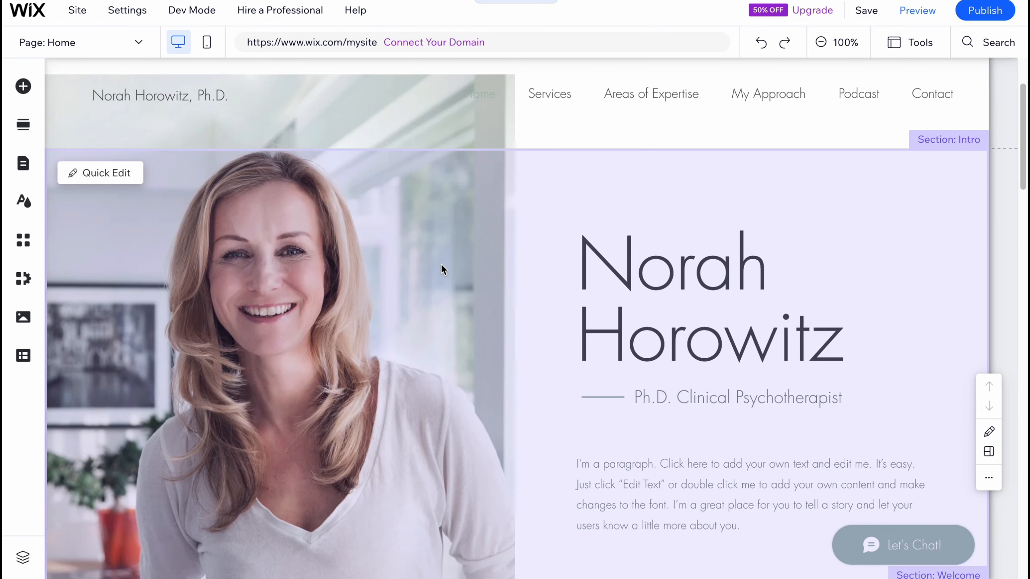
Place the free Wix reeds image in the Intro section and shrink it to about half its width.
{"action": "scroll", "coordinate": [444, 283], "scroll_direction": "down", "scroll_amount": 1}
{"action": "scroll", "coordinate": [438, 277], "scroll_direction": "up", "scroll_amount": 3}
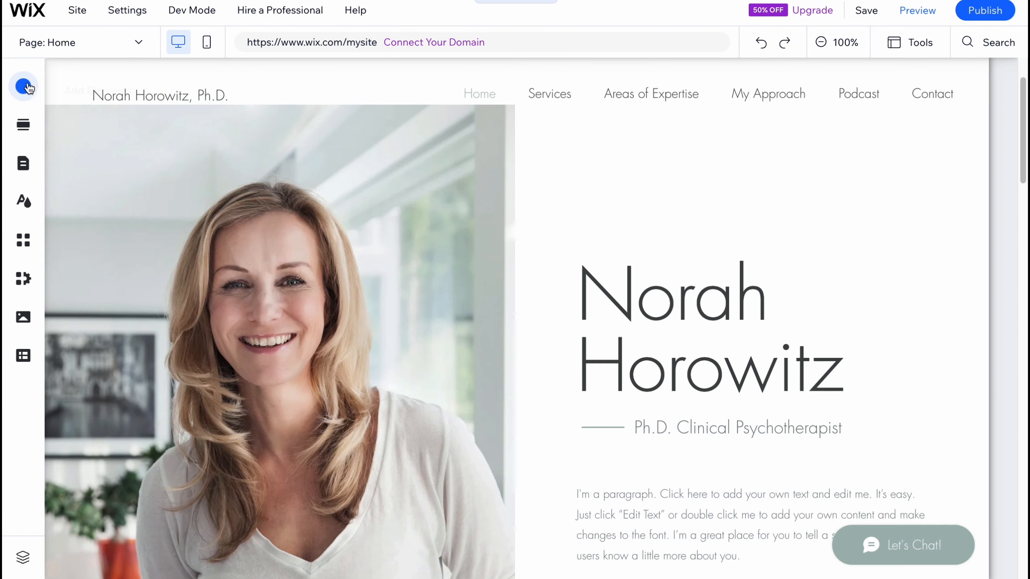
{"action": "left_click", "coordinate": [23, 87]}
{"action": "left_click_drag", "start_coordinate": [489, 417], "coordinate": [469, 403]}
{"action": "scroll", "coordinate": [507, 426], "scroll_direction": "down", "scroll_amount": 5}
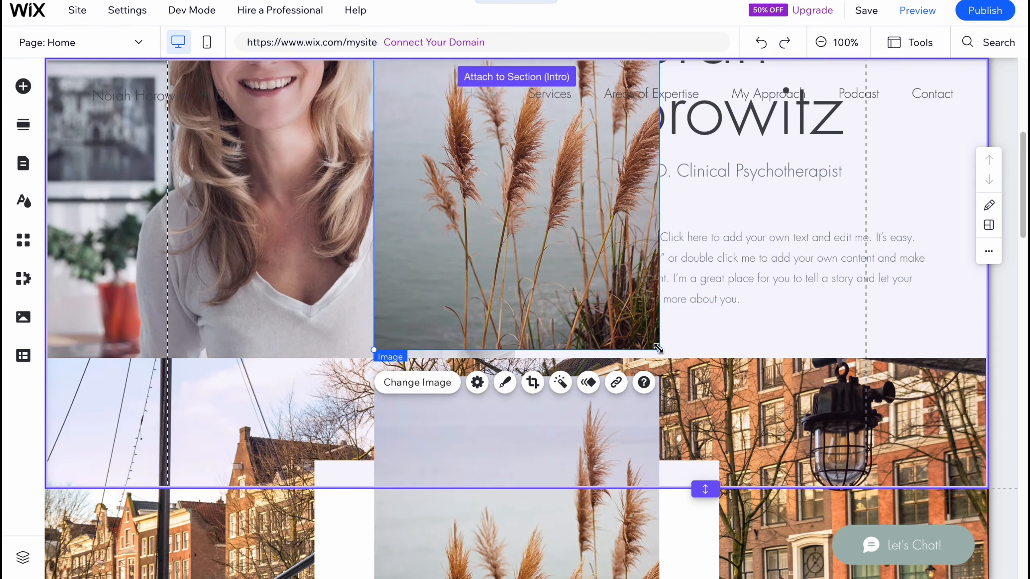
{"action": "left_click_drag", "start_coordinate": [659, 352], "coordinate": [511, 127]}
Delete the extra reeds image that covers the white box of the Welcome section.
{"action": "left_click", "coordinate": [542, 407]}
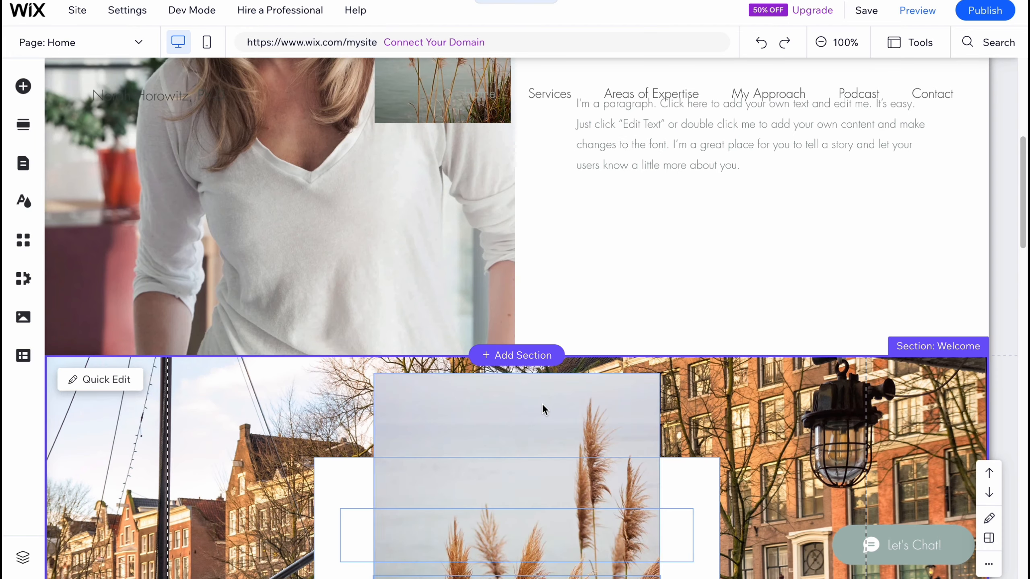
{"action": "scroll", "coordinate": [542, 406], "scroll_direction": "down", "scroll_amount": 3}
{"action": "left_click", "coordinate": [488, 275]}
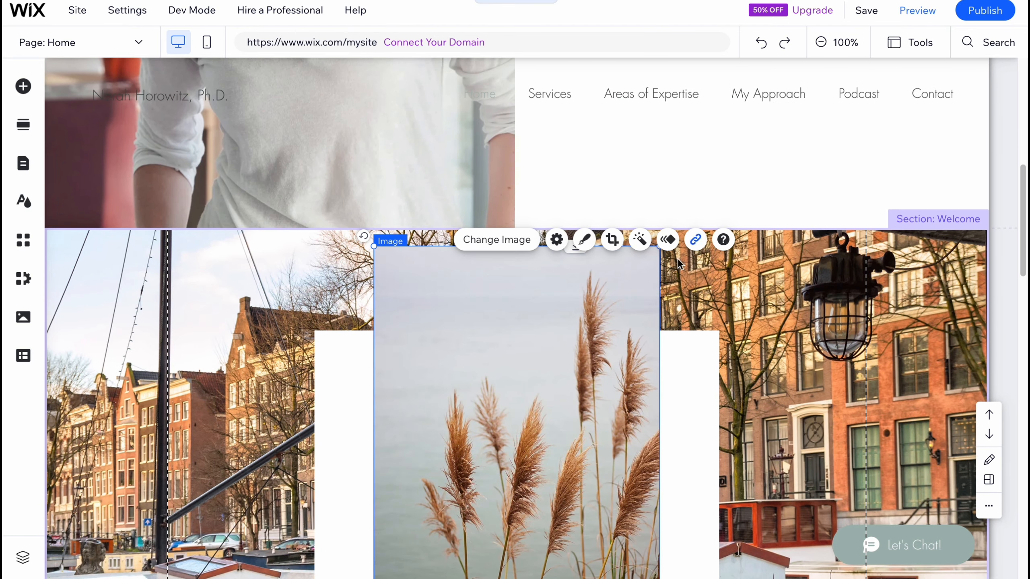
{"action": "key", "text": "Delete"}
Move the Intro section's reeds image next to the large name heading and shrink it to about half its size.
{"action": "scroll", "coordinate": [625, 288], "scroll_direction": "up", "scroll_amount": 8}
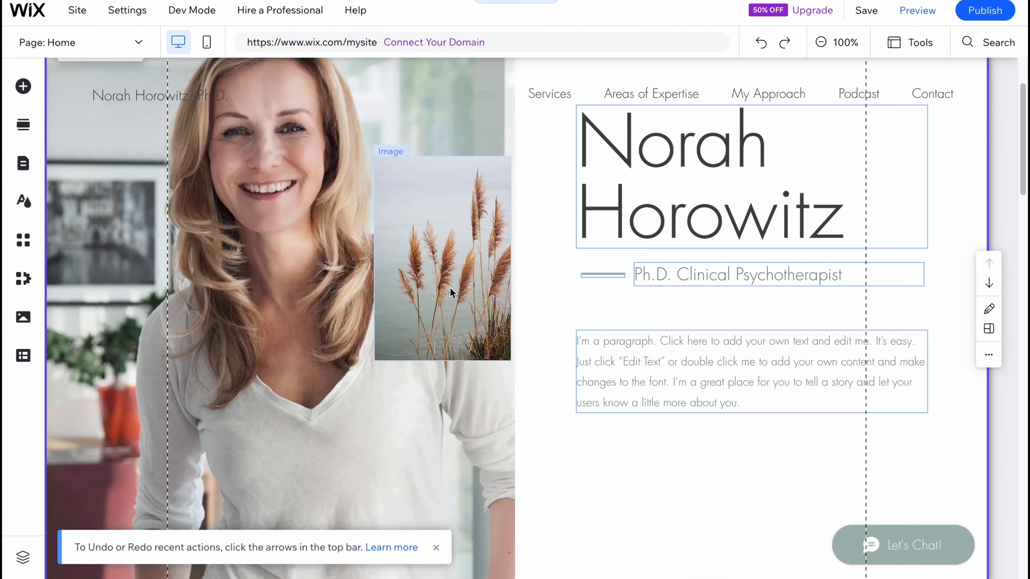
{"action": "left_click_drag", "start_coordinate": [449, 286], "coordinate": [850, 223]}
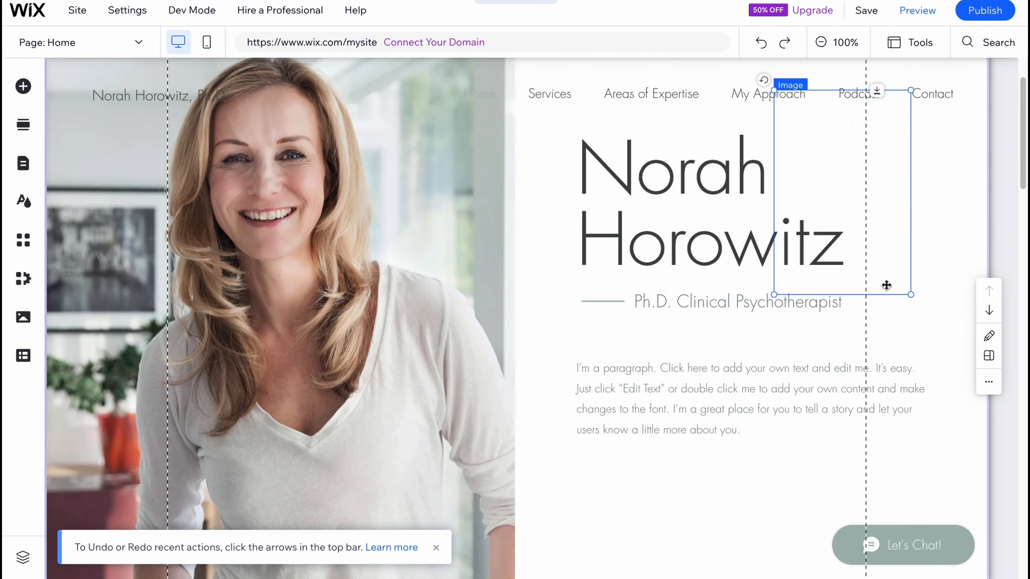
{"action": "left_click_drag", "start_coordinate": [911, 295], "coordinate": [831, 187]}
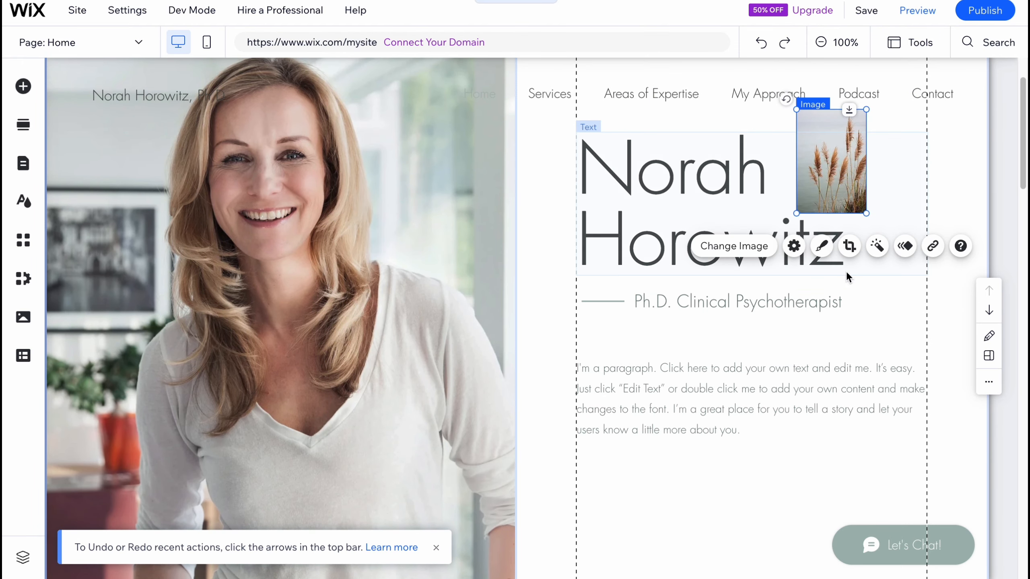
View the replacement choices for the reeds image, keep it, and enlarge it slightly while moving it further right beside the heading.
{"action": "left_click", "coordinate": [736, 247]}
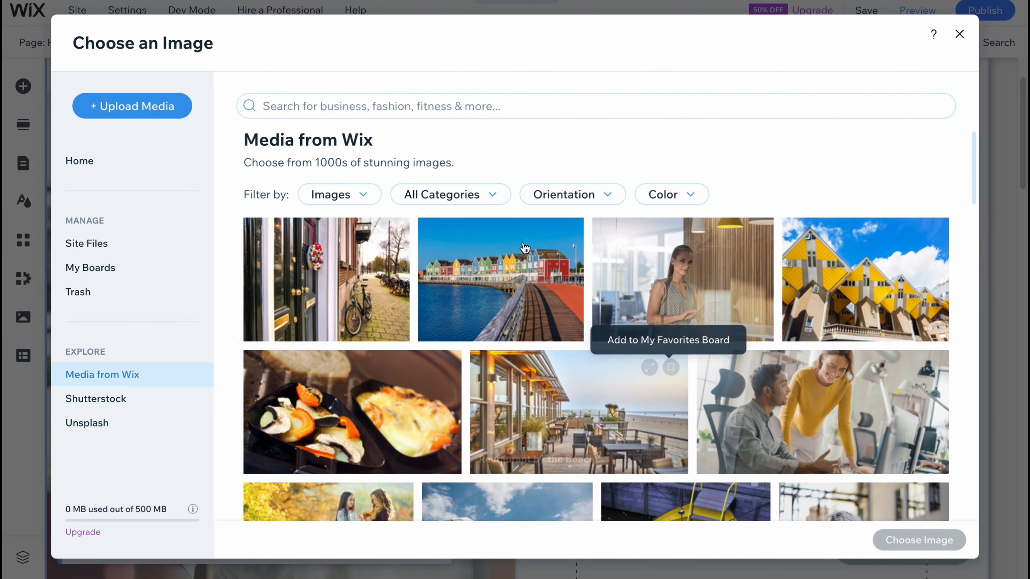
{"action": "left_click", "coordinate": [960, 34]}
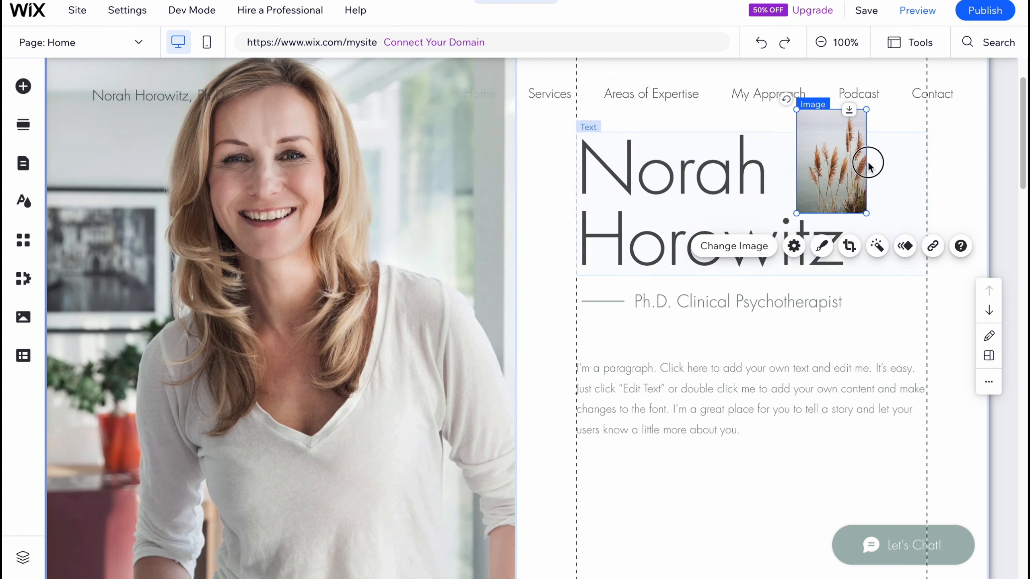
{"action": "left_click_drag", "start_coordinate": [869, 164], "coordinate": [877, 164]}
{"action": "left_click_drag", "start_coordinate": [714, 189], "coordinate": [706, 188]}
{"action": "left_click", "coordinate": [840, 118]}
{"action": "left_click_drag", "start_coordinate": [826, 135], "coordinate": [878, 149]}
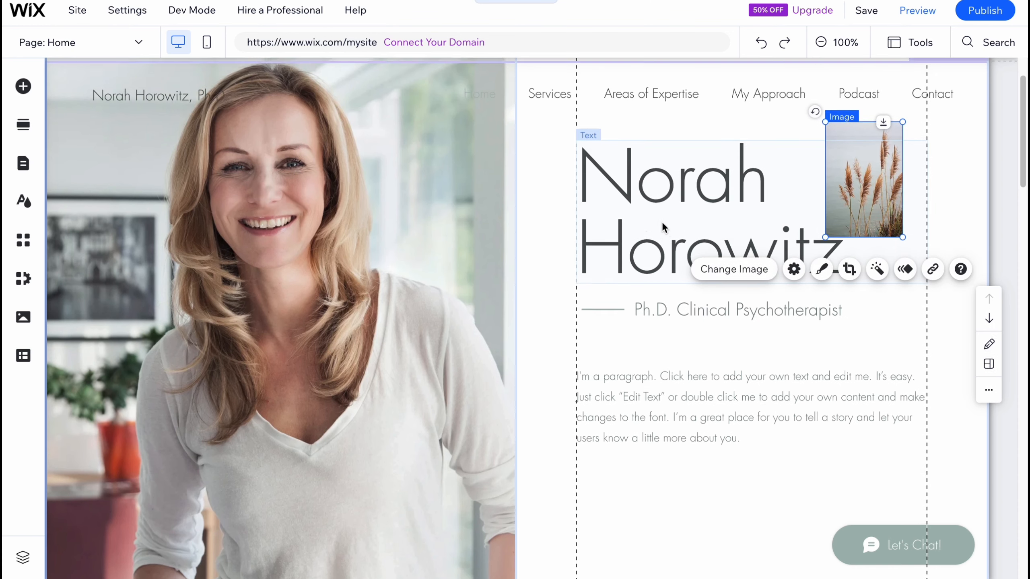
Save the site under the free Wix.com domain with the address ending site-1, and dismiss the save confirmation.
{"action": "scroll", "coordinate": [591, 288], "scroll_direction": "down", "scroll_amount": 3}
{"action": "scroll", "coordinate": [578, 296], "scroll_direction": "down", "scroll_amount": 20}
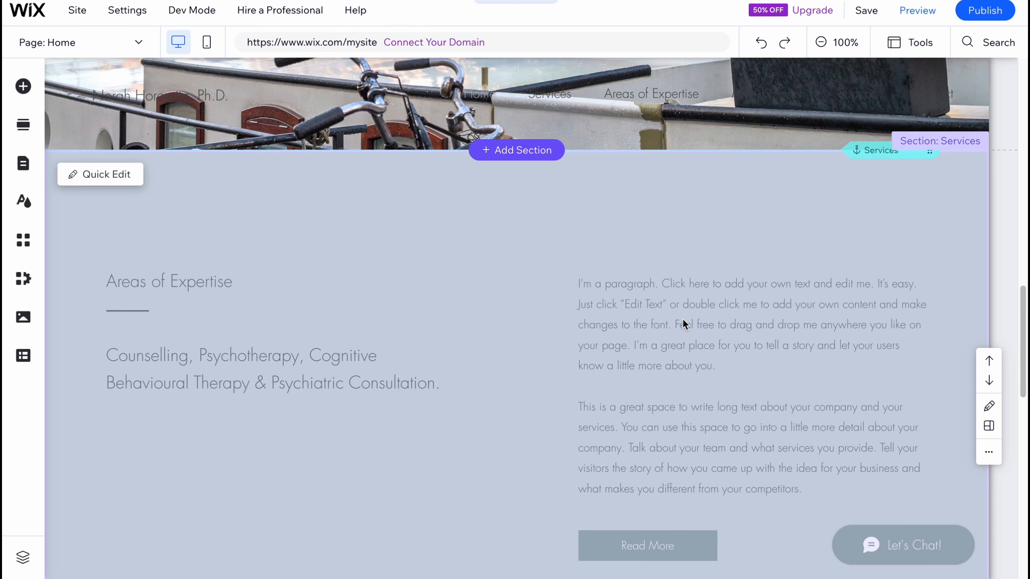
{"action": "scroll", "coordinate": [682, 319], "scroll_direction": "up", "scroll_amount": 20}
{"action": "left_click", "coordinate": [866, 11]}
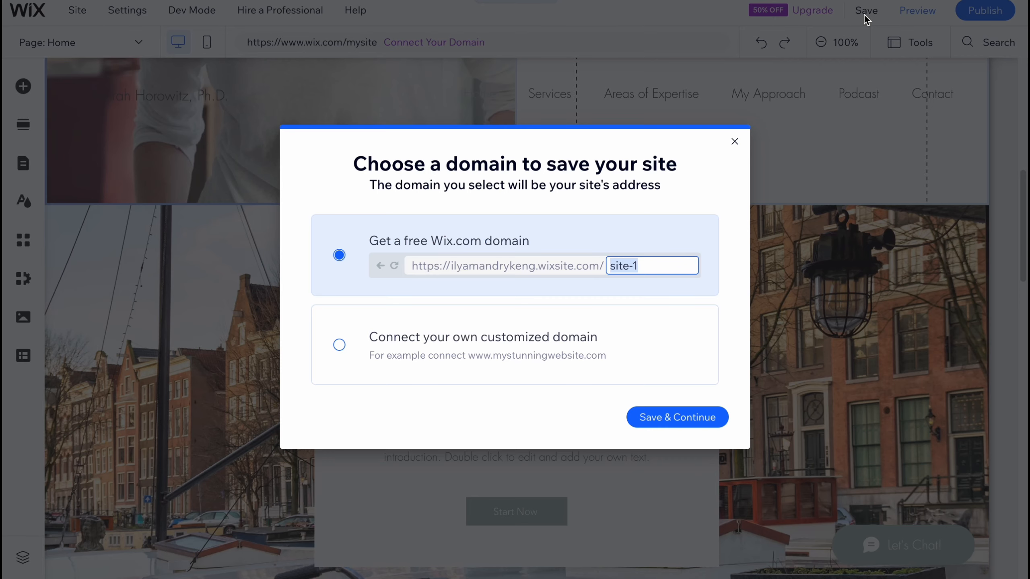
{"action": "left_click", "coordinate": [657, 422]}
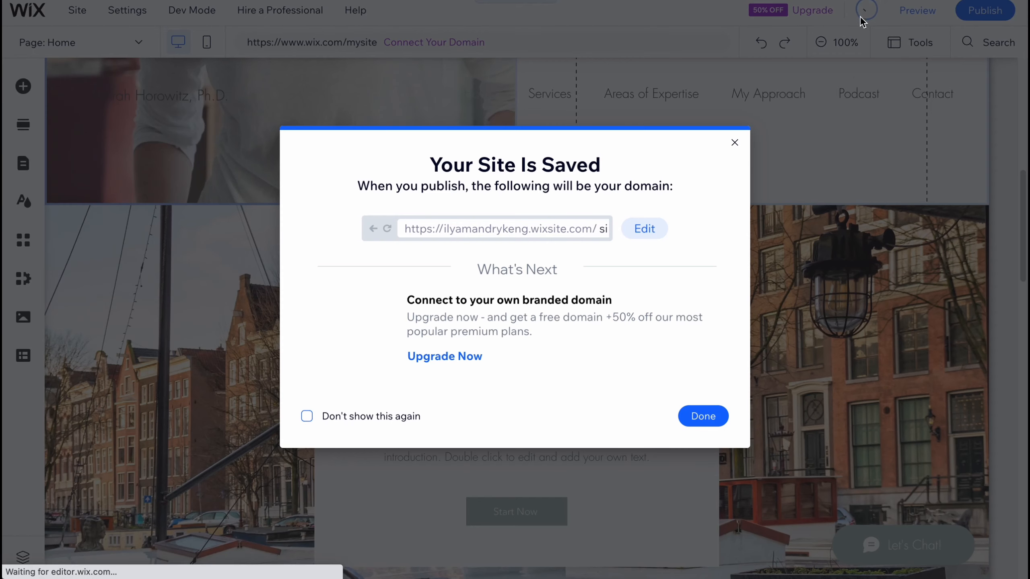
{"action": "left_click", "coordinate": [734, 143]}
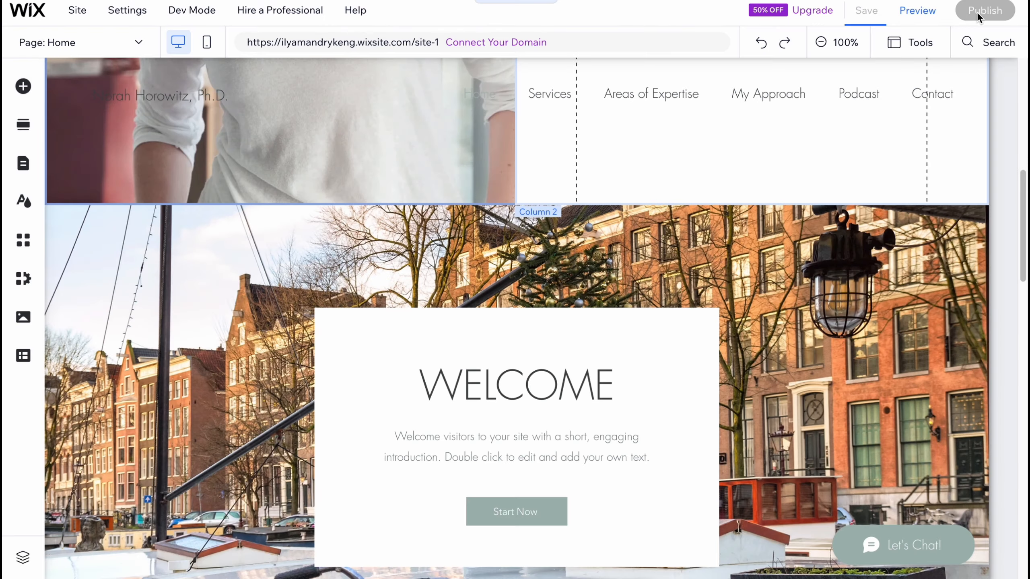
Publish the site and open its live version.
{"action": "left_click", "coordinate": [989, 15]}
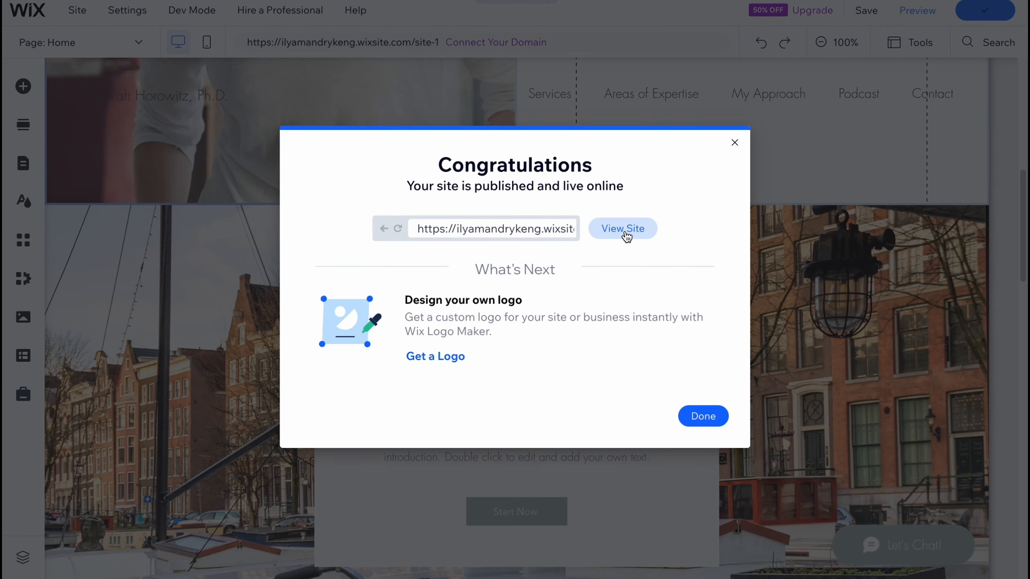
{"action": "left_click", "coordinate": [624, 230]}
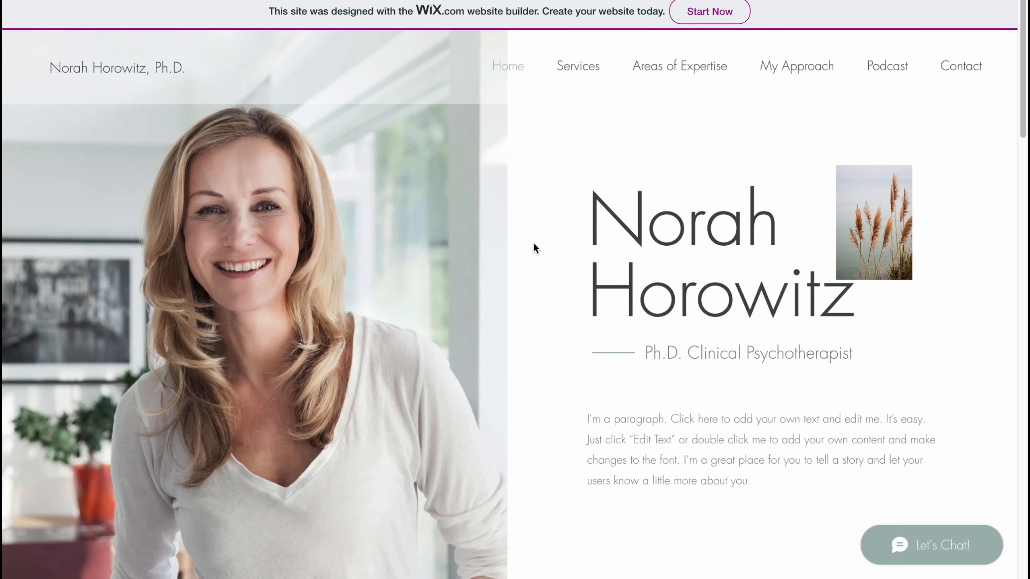
Review the live Home page, checking the Intro section's reeds image, the Welcome section's background and the area below it.
{"action": "scroll", "coordinate": [534, 244], "scroll_direction": "down", "scroll_amount": 10}
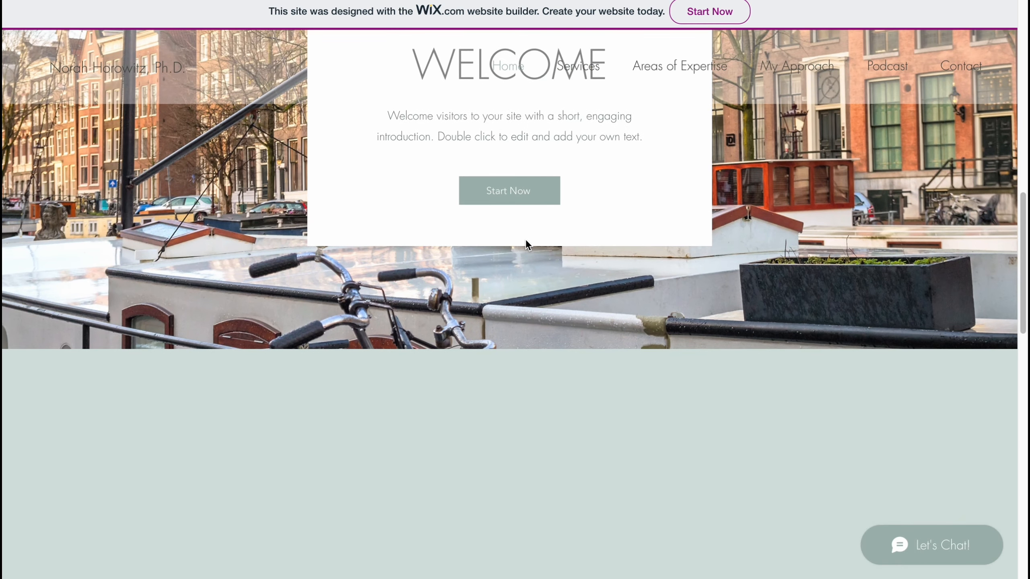
{"action": "scroll", "coordinate": [525, 240], "scroll_direction": "down", "scroll_amount": 4}
{"action": "scroll", "coordinate": [523, 240], "scroll_direction": "up", "scroll_amount": 8}
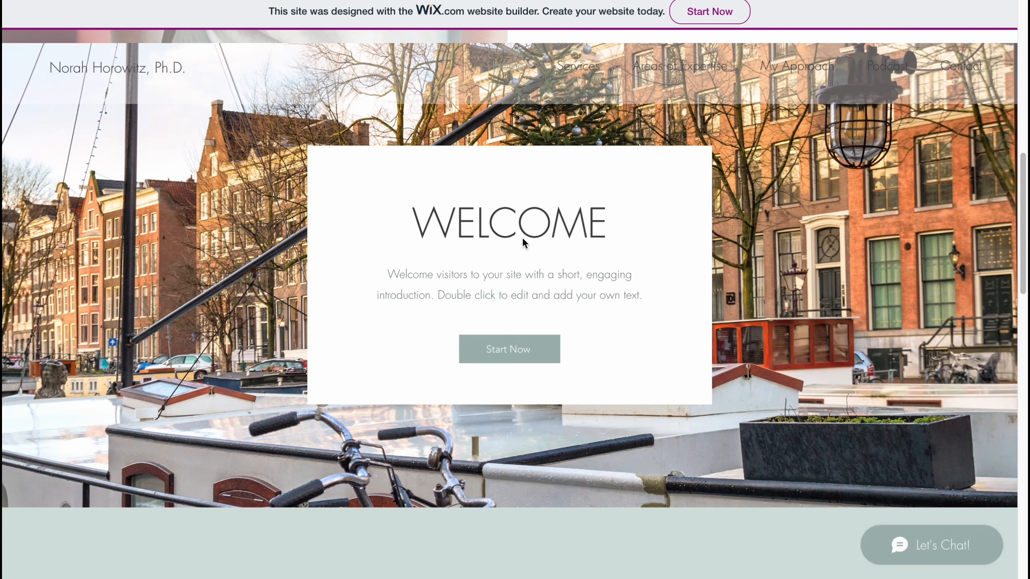
{"action": "scroll", "coordinate": [523, 242], "scroll_direction": "up", "scroll_amount": 6}
{"action": "scroll", "coordinate": [523, 242], "scroll_direction": "up", "scroll_amount": 2}
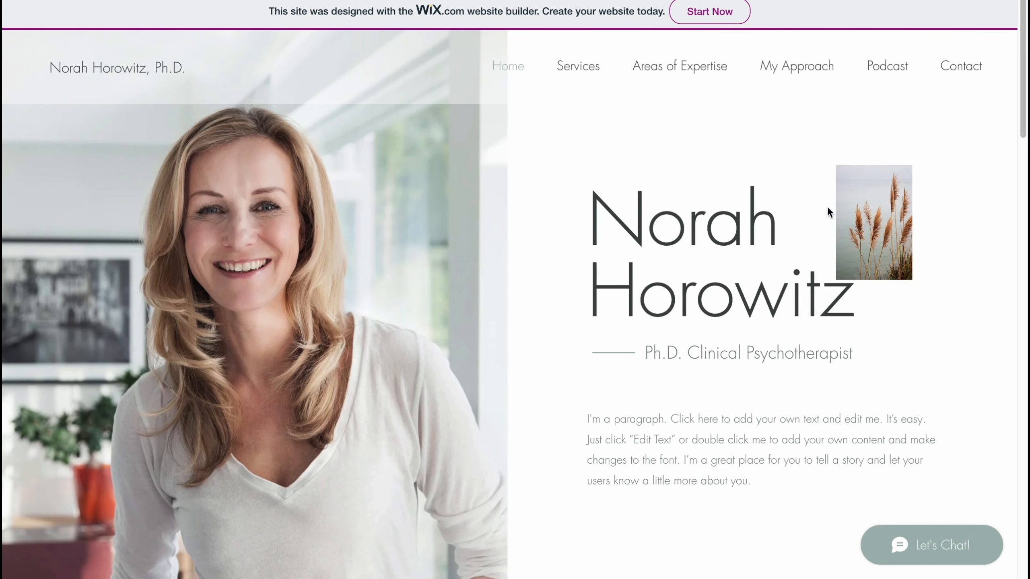
{"action": "scroll", "coordinate": [760, 250], "scroll_direction": "down", "scroll_amount": 8}
{"action": "scroll", "coordinate": [667, 246], "scroll_direction": "up", "scroll_amount": 4}
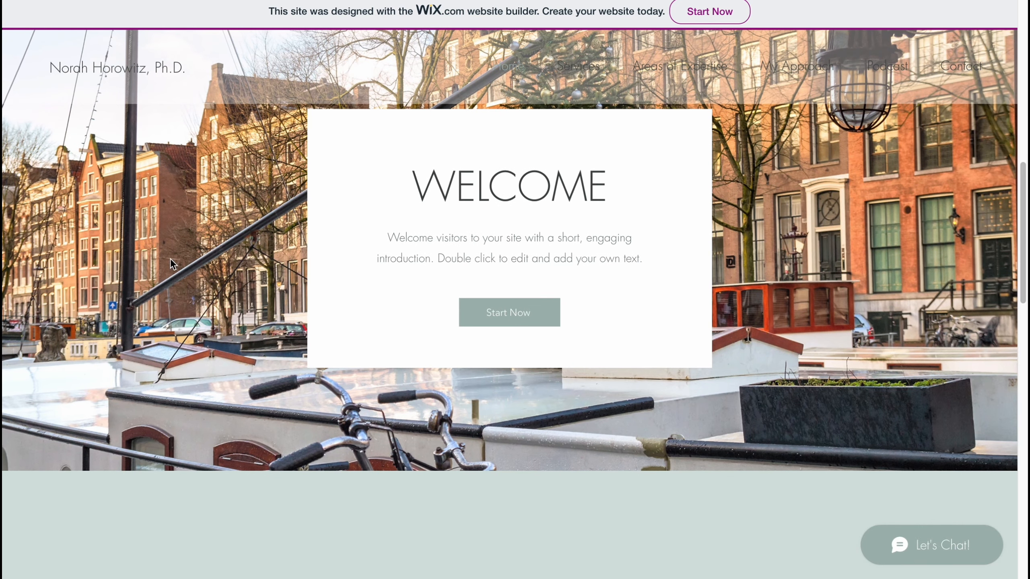
Return to the site editor, highlight the published site's address, and dismiss the publishing confirmation.
{"action": "left_click", "coordinate": [786, 0]}
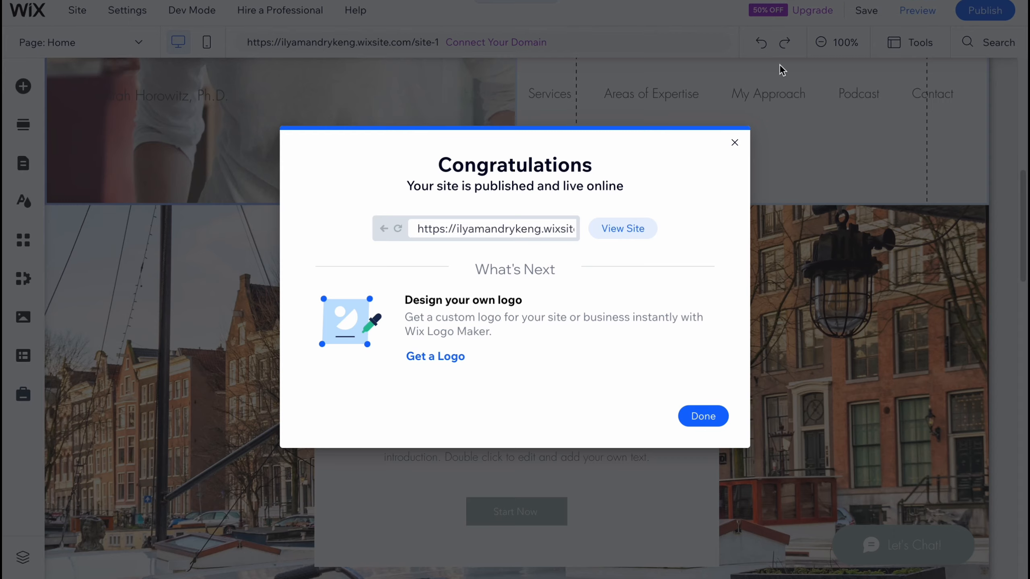
{"action": "left_click_drag", "start_coordinate": [451, 230], "coordinate": [578, 236]}
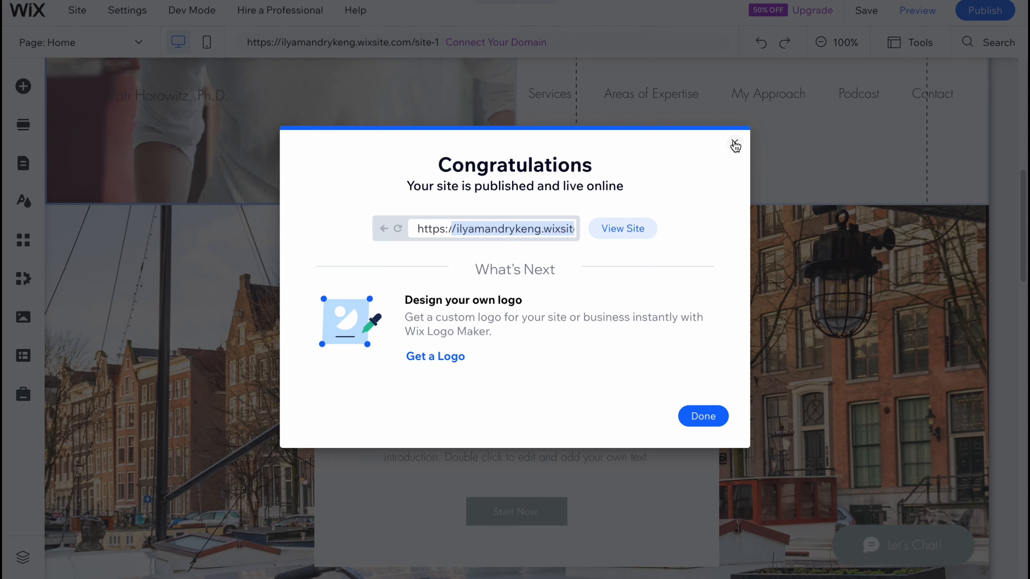
{"action": "left_click", "coordinate": [735, 145]}
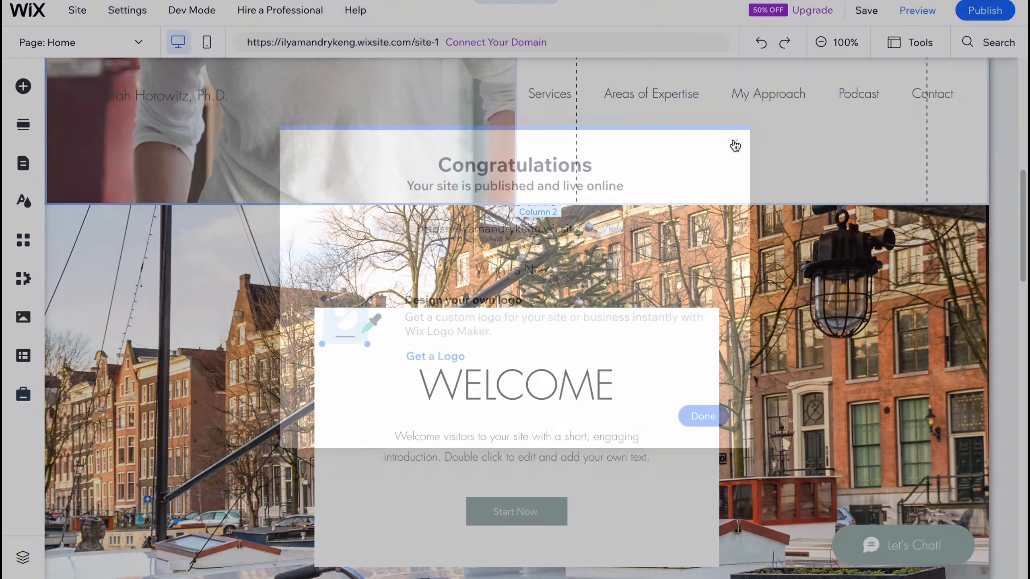
{"action": "left_click", "coordinate": [714, 216]}
Go to the site's dashboard, look over the Marketing & SEO options, and view the Traffic Overview under Analytics & Reports.
{"action": "left_click", "coordinate": [27, 13]}
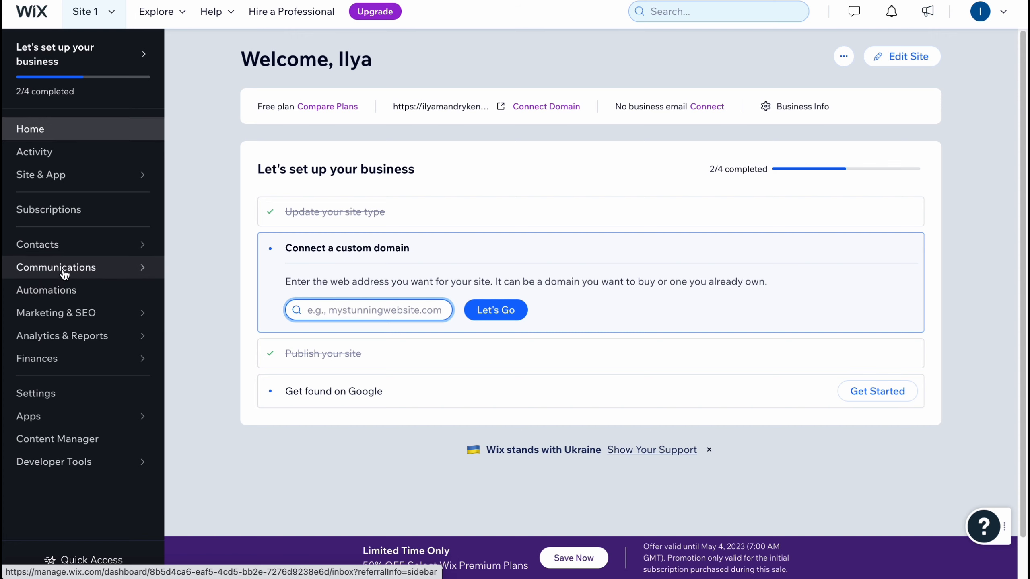
{"action": "mouse_move", "coordinate": [43, 312]}
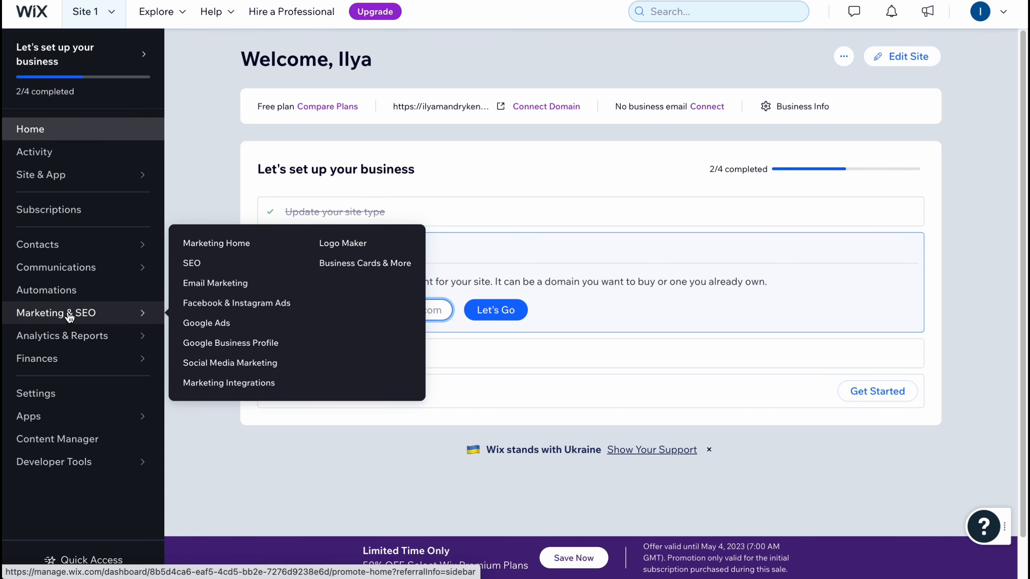
{"action": "mouse_move", "coordinate": [79, 343]}
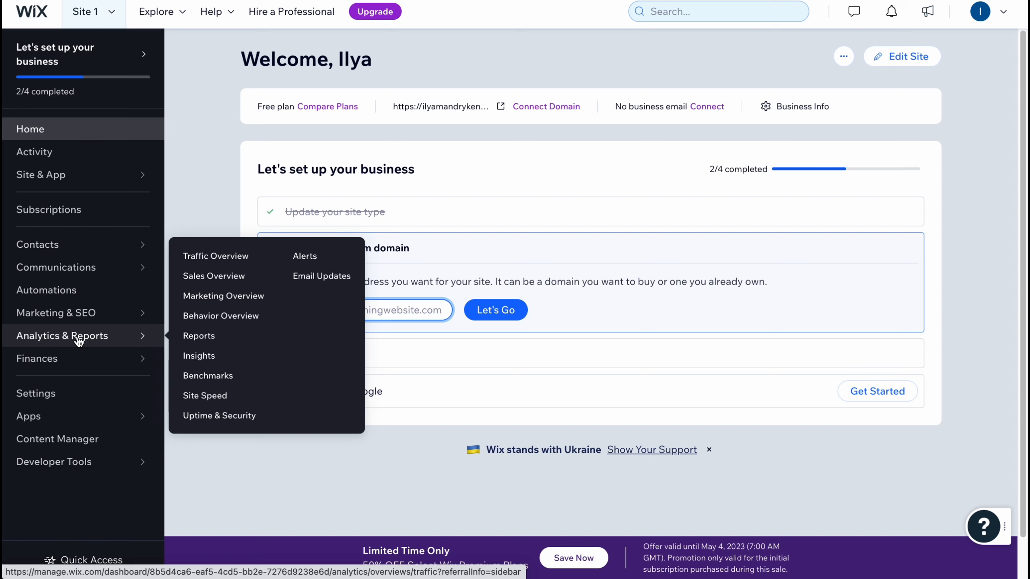
{"action": "left_click", "coordinate": [79, 339]}
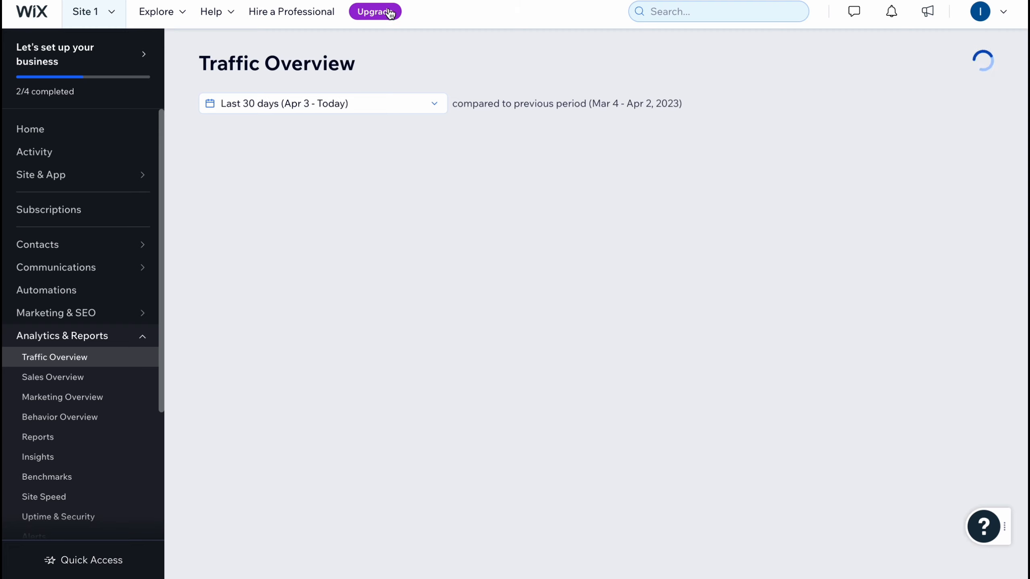
View the premium upgrade options and compare the prices and features of the Website Plans.
{"action": "left_click", "coordinate": [392, 16]}
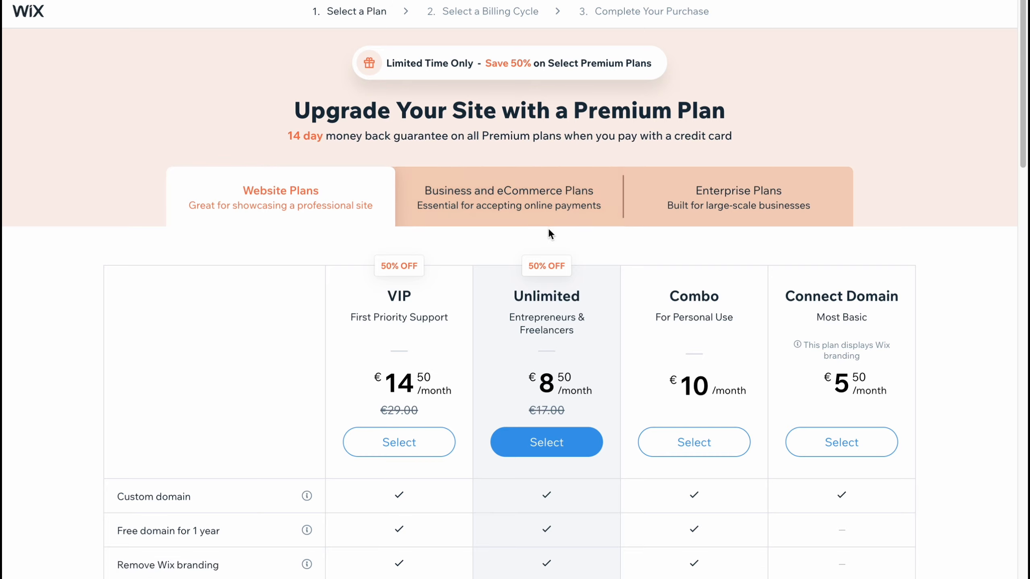
{"action": "scroll", "coordinate": [548, 228], "scroll_direction": "down", "scroll_amount": 3}
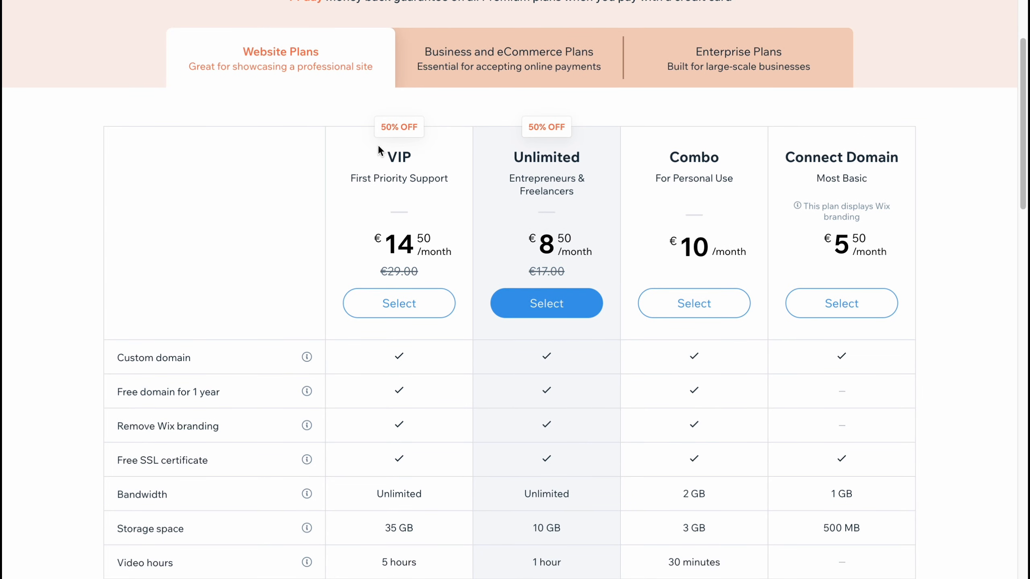